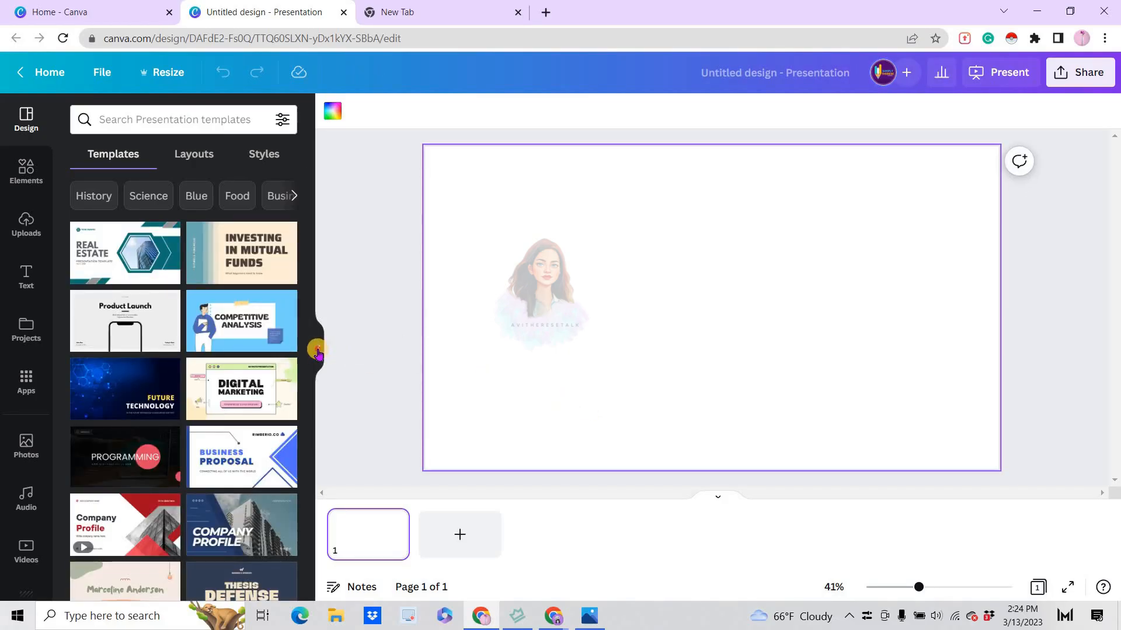
Add a heading to the blank slide and replace its placeholder wording with "Glitter Text"
{"action": "left_click", "coordinate": [318, 351]}
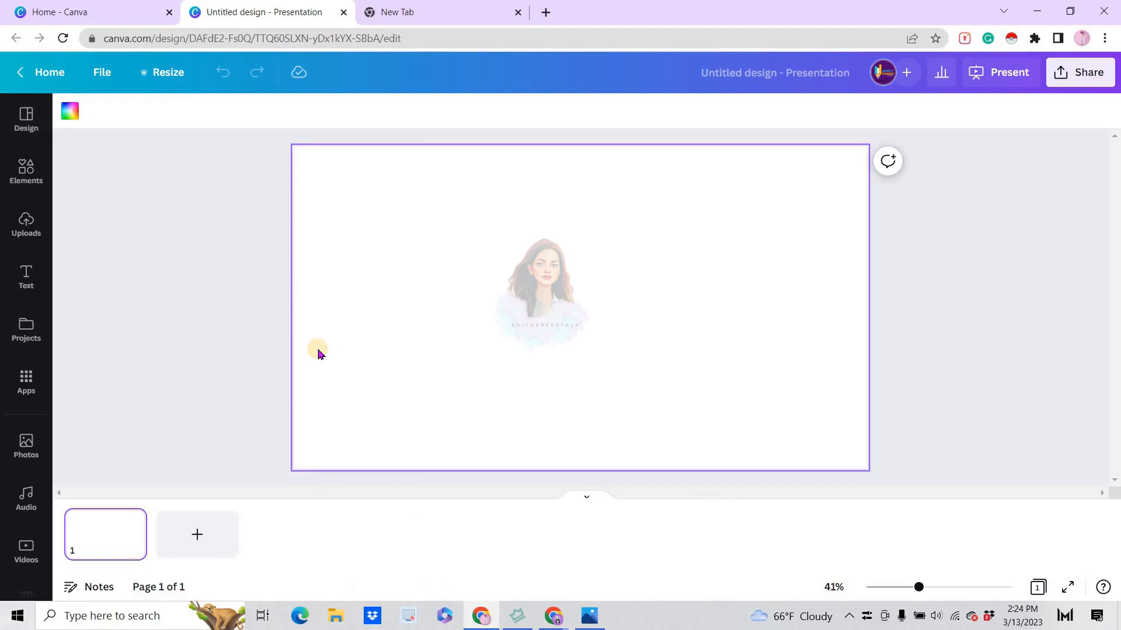
{"action": "key", "text": "t"}
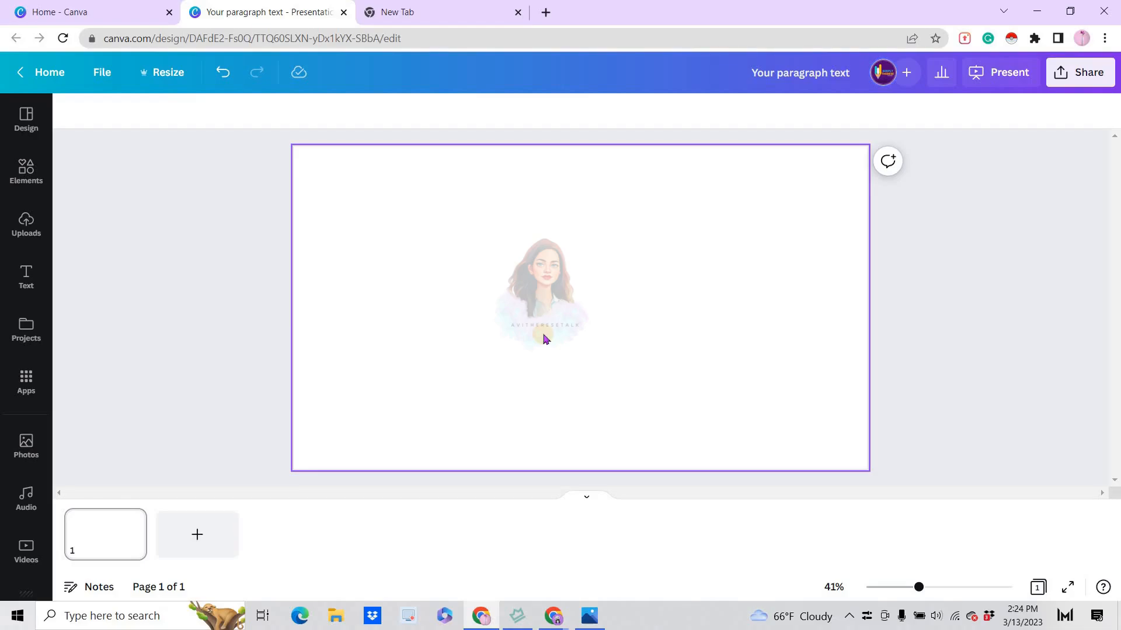
{"action": "left_click", "coordinate": [24, 275]}
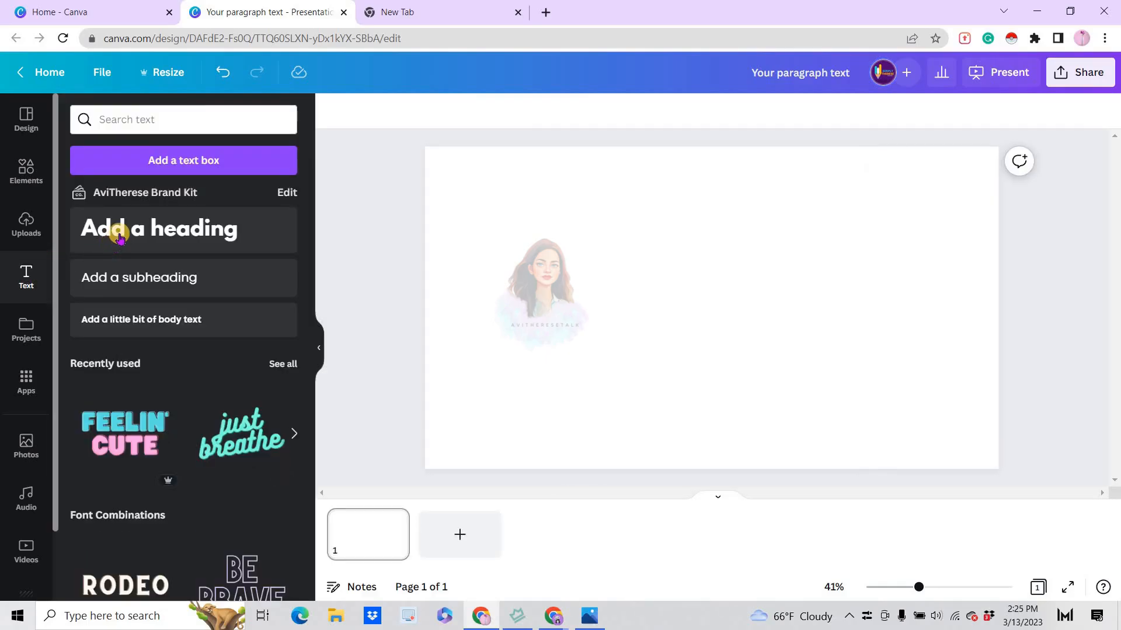
{"action": "left_click", "coordinate": [118, 235]}
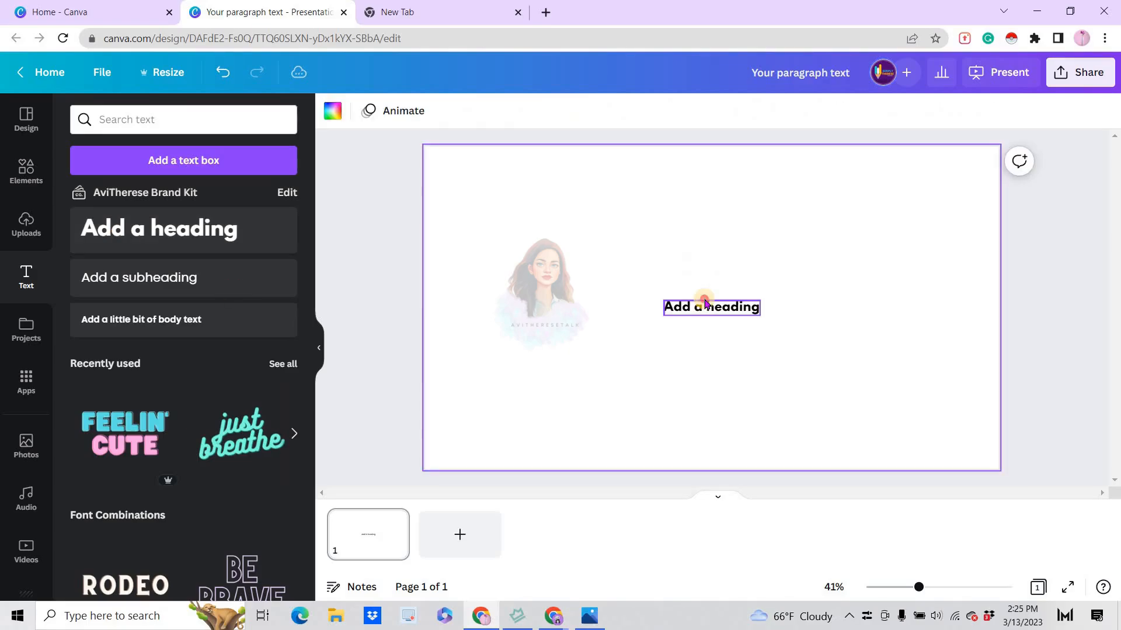
{"action": "double_click", "coordinate": [703, 301]}
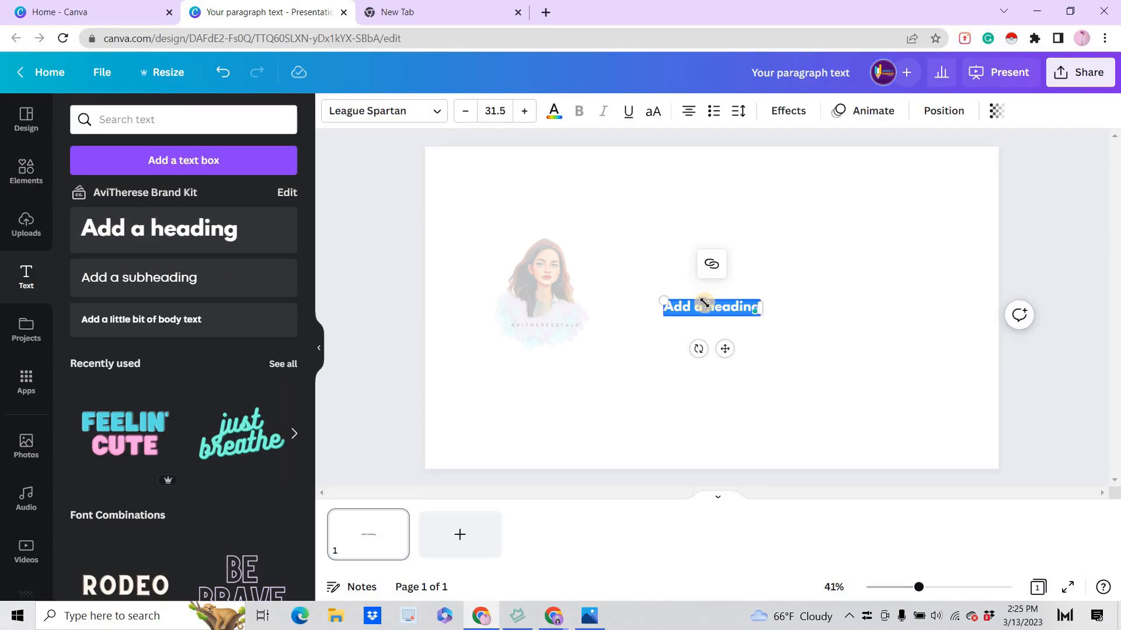
{"action": "key", "text": "BackSpace"}
{"action": "type", "text": "Glitter Text"}
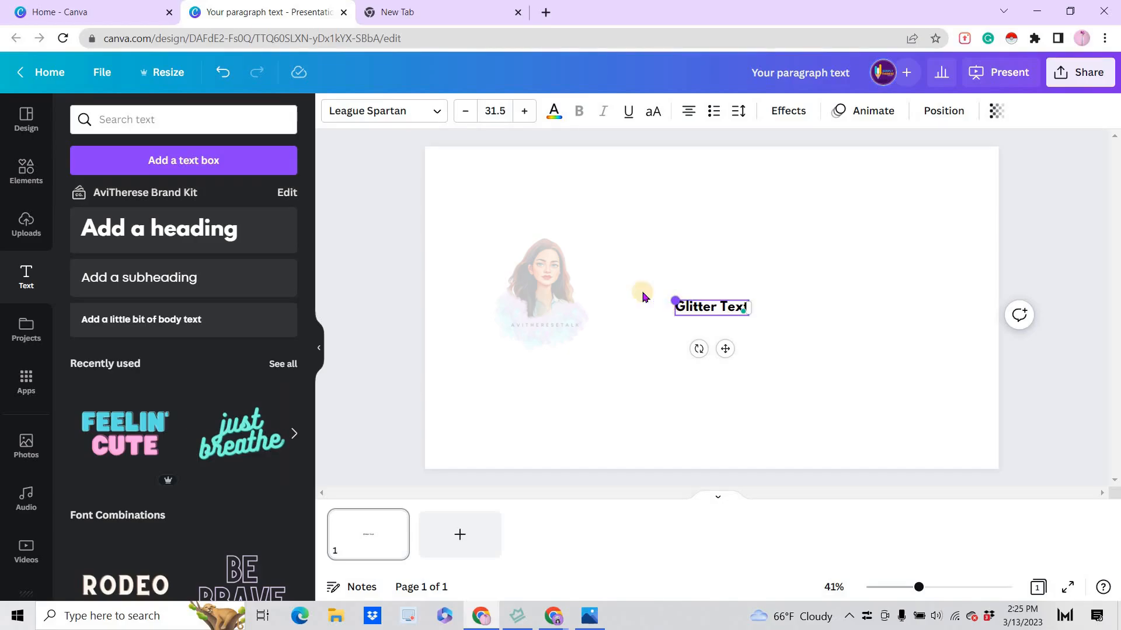
Enlarge the "Glitter Text" heading and set its font size to 219
{"action": "left_click_drag", "start_coordinate": [674, 301], "coordinate": [500, 265]}
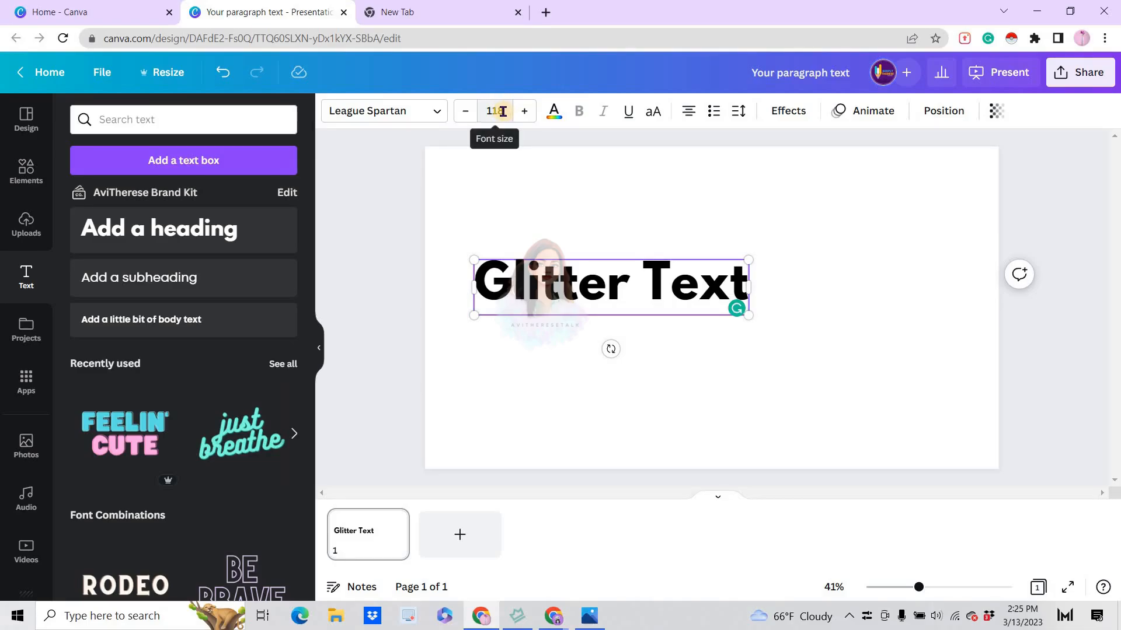
{"action": "left_click", "coordinate": [503, 111]}
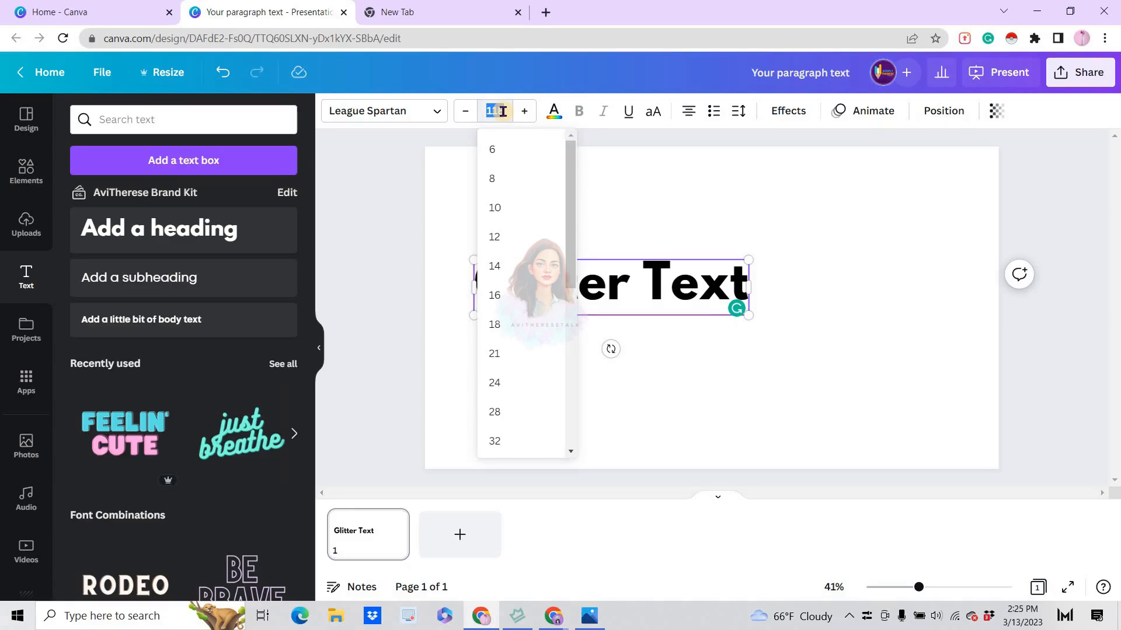
{"action": "type", "text": "219"}
{"action": "key", "text": "Return"}
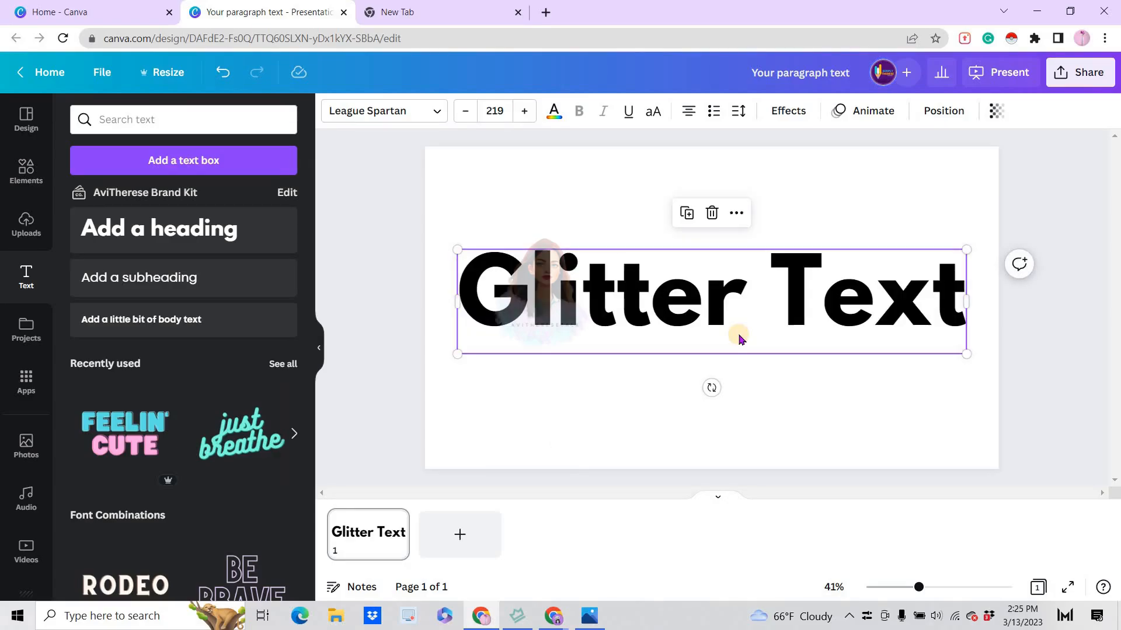
Make the heading all uppercase, scale it up to about font size 182, and centre it on the slide
{"action": "left_click", "coordinate": [654, 111]}
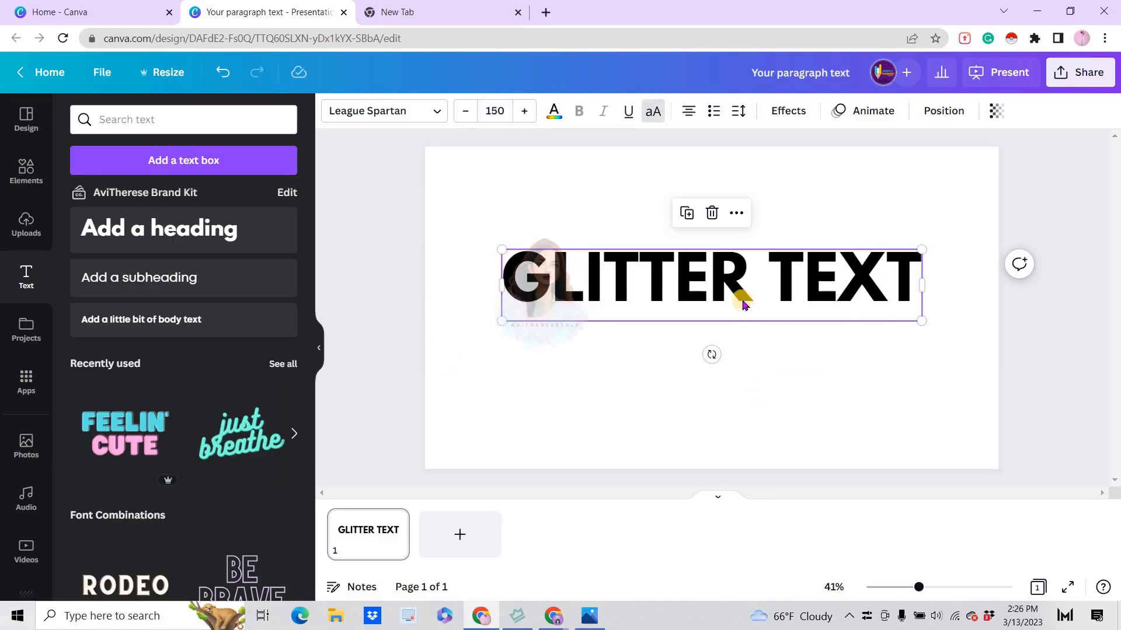
{"action": "left_click_drag", "start_coordinate": [738, 295], "coordinate": [699, 313]}
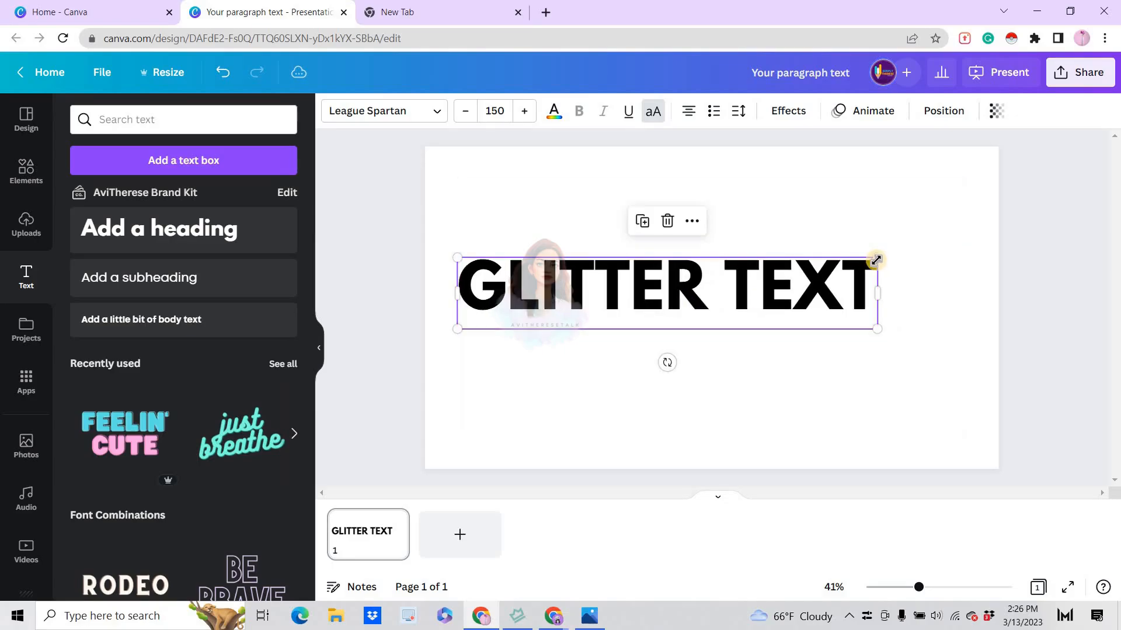
{"action": "left_click_drag", "start_coordinate": [875, 259], "coordinate": [966, 239]}
{"action": "left_click_drag", "start_coordinate": [733, 295], "coordinate": [734, 304]}
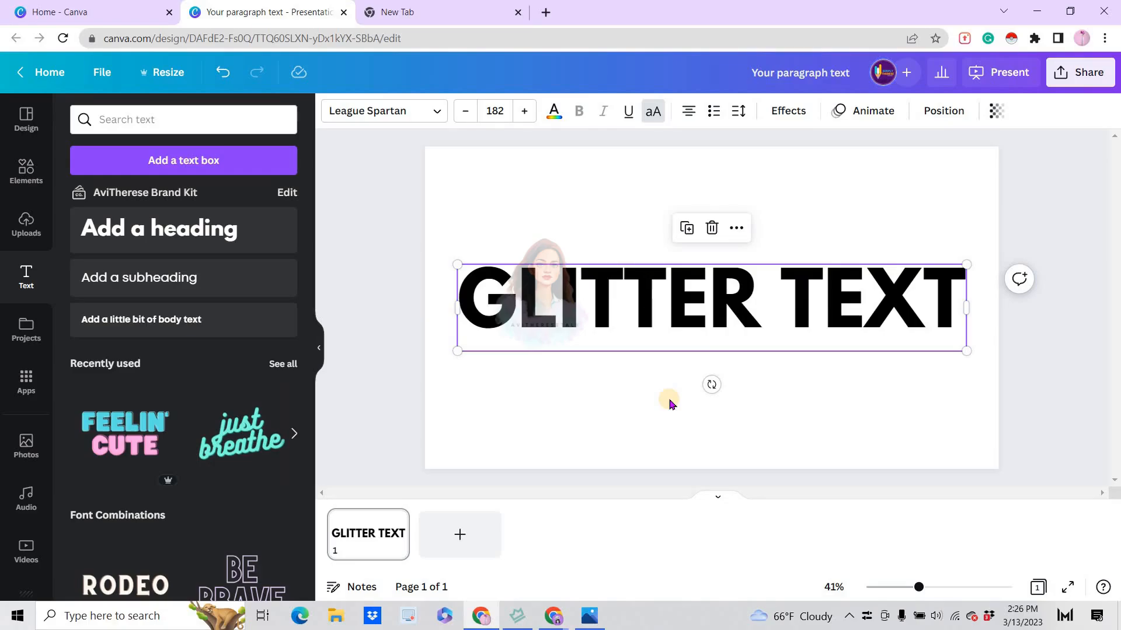
Add a square shape and stretch it into a wide rectangle covering the whole heading
{"action": "left_click", "coordinate": [18, 175]}
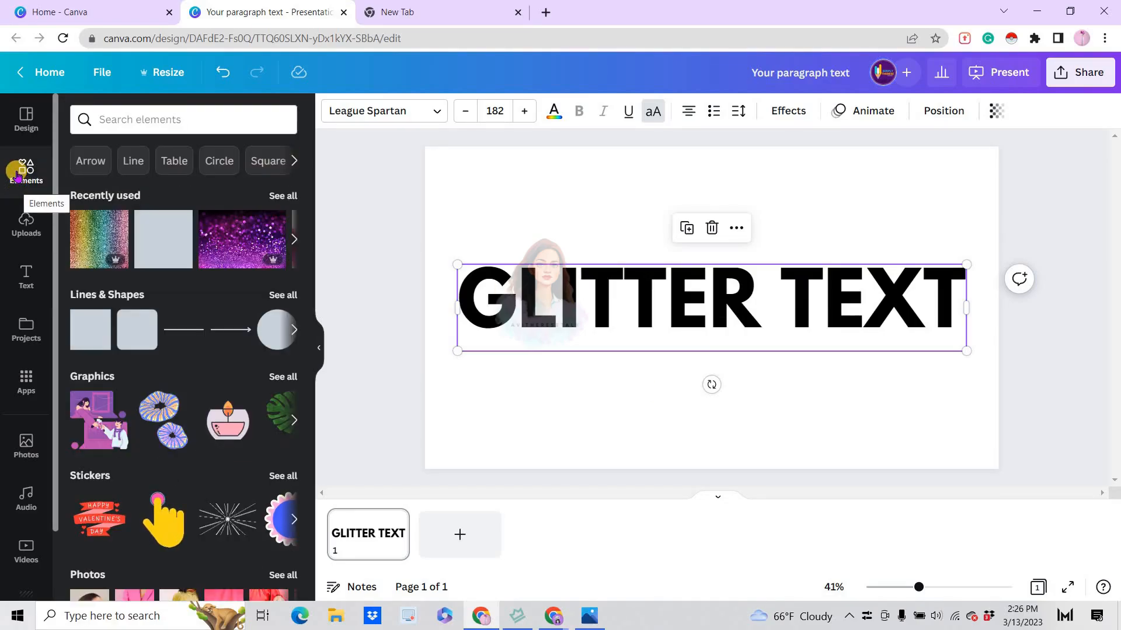
{"action": "left_click", "coordinate": [78, 341]}
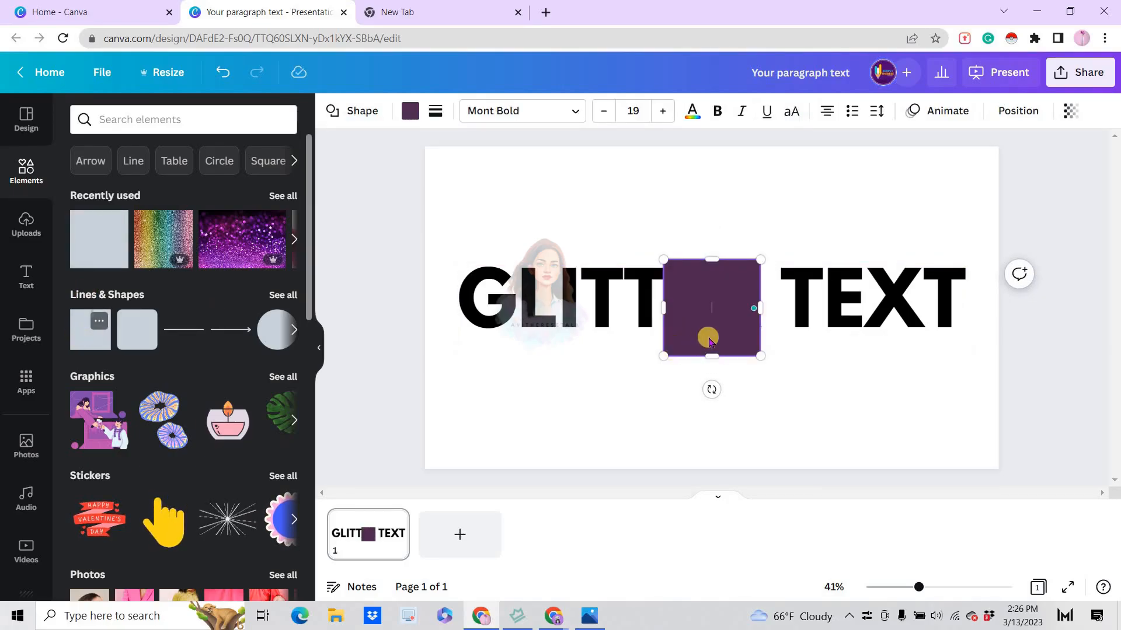
{"action": "left_click_drag", "start_coordinate": [753, 330], "coordinate": [915, 310]}
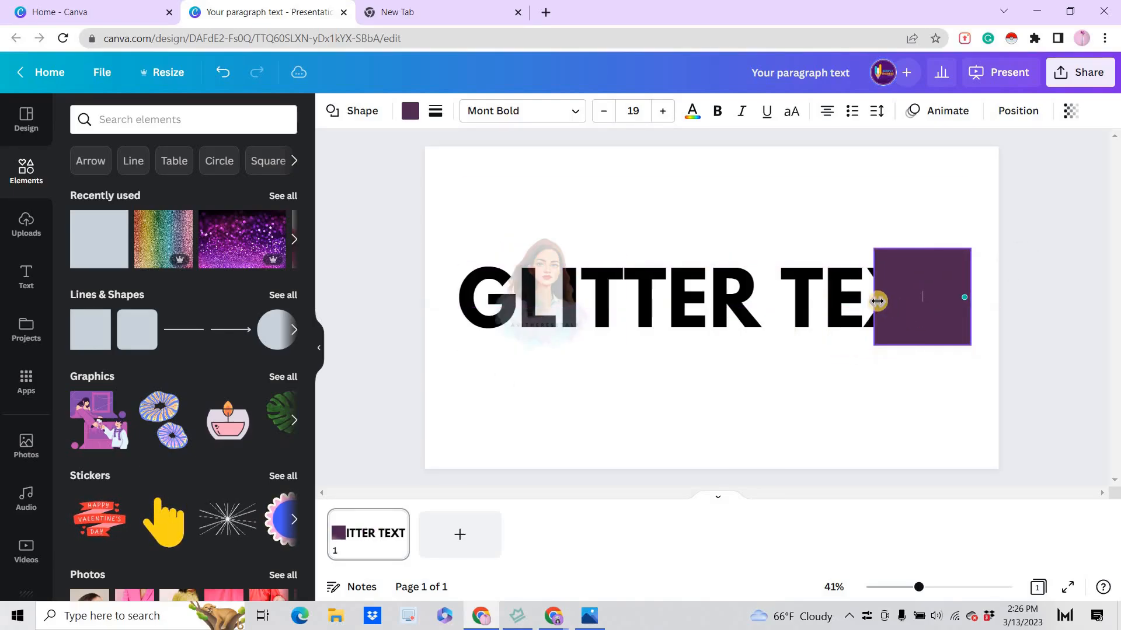
{"action": "left_click_drag", "start_coordinate": [631, 271], "coordinate": [457, 270]}
Colour the rectangle golden yellow from the brand palette and send it backward behind the heading
{"action": "left_click", "coordinate": [410, 113]}
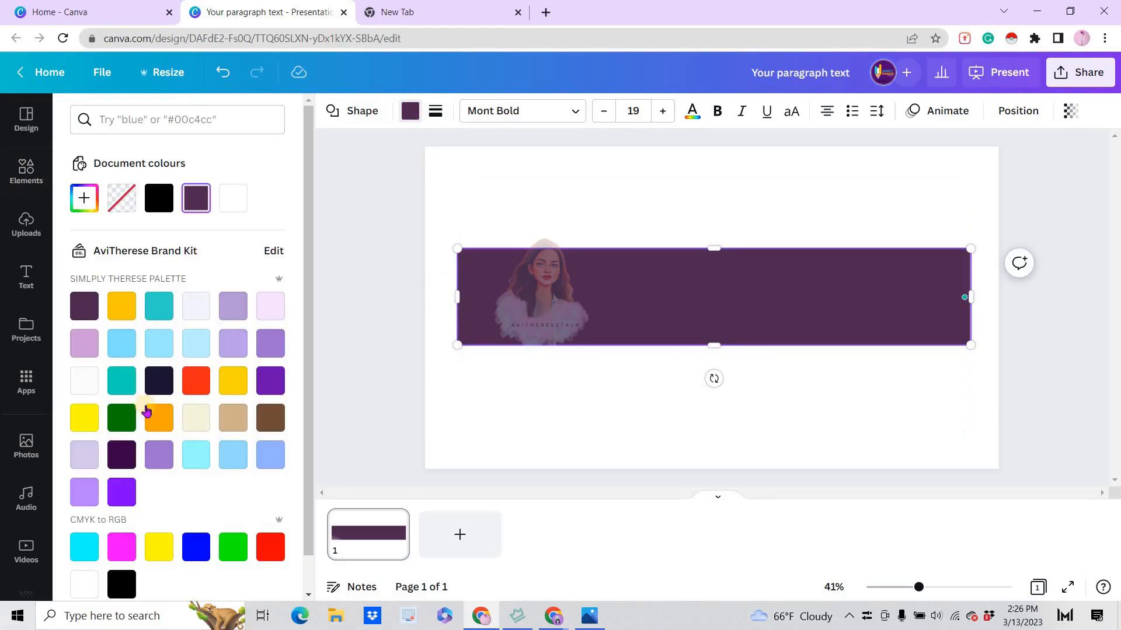
{"action": "left_click", "coordinate": [241, 382]}
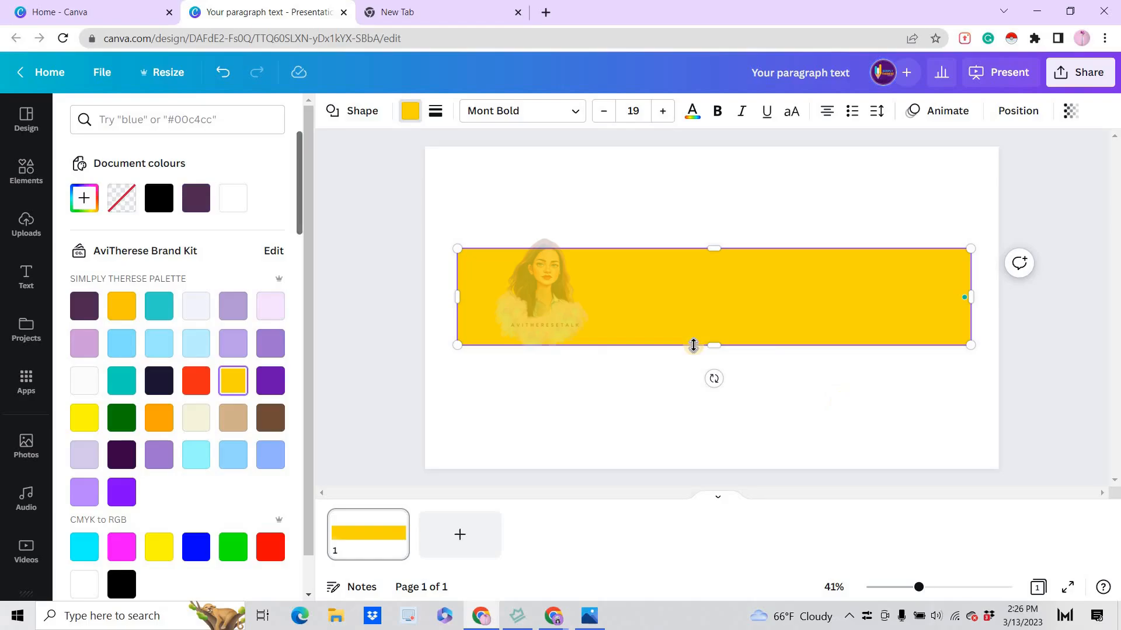
{"action": "left_click", "coordinate": [1009, 113]}
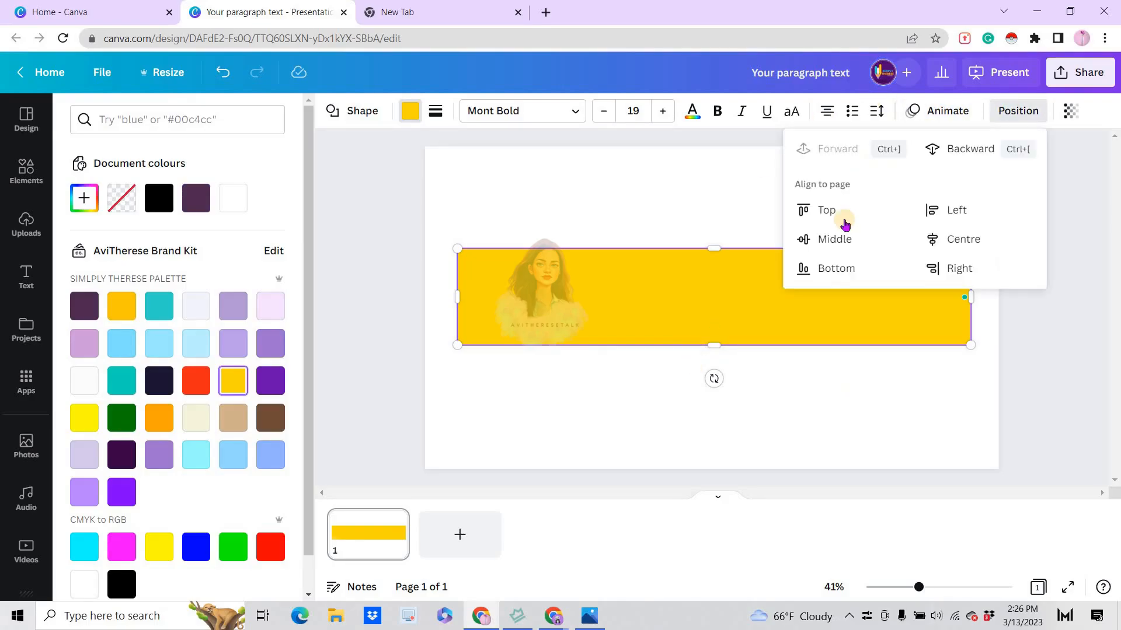
{"action": "left_click", "coordinate": [965, 148]}
{"action": "left_click", "coordinate": [735, 405]}
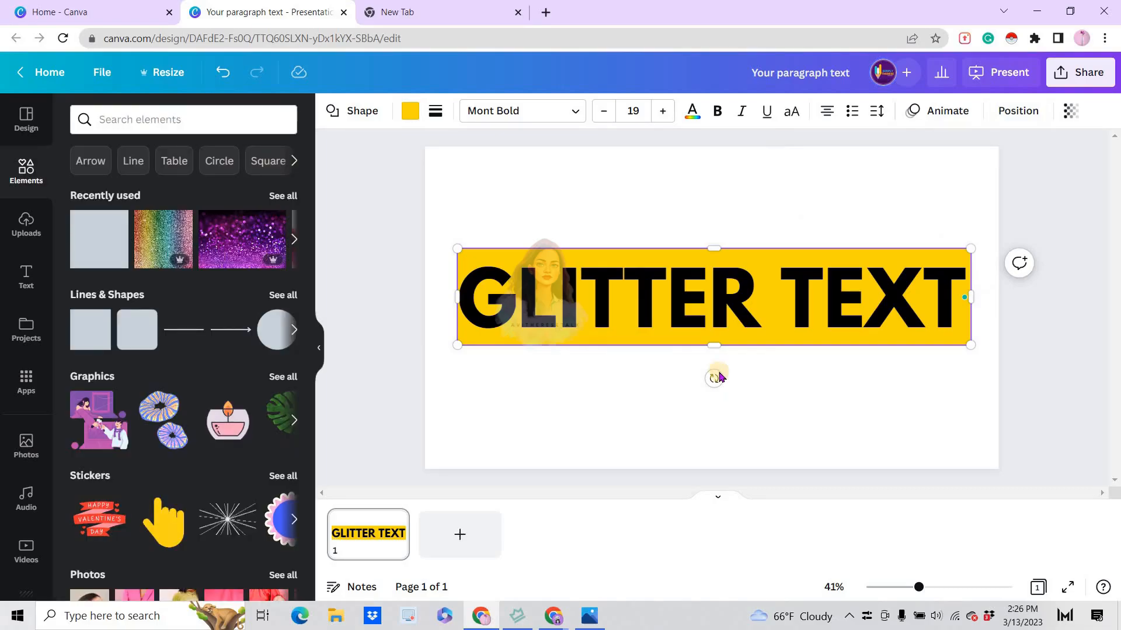
Change the heading's text colour to white
{"action": "left_click", "coordinate": [699, 310]}
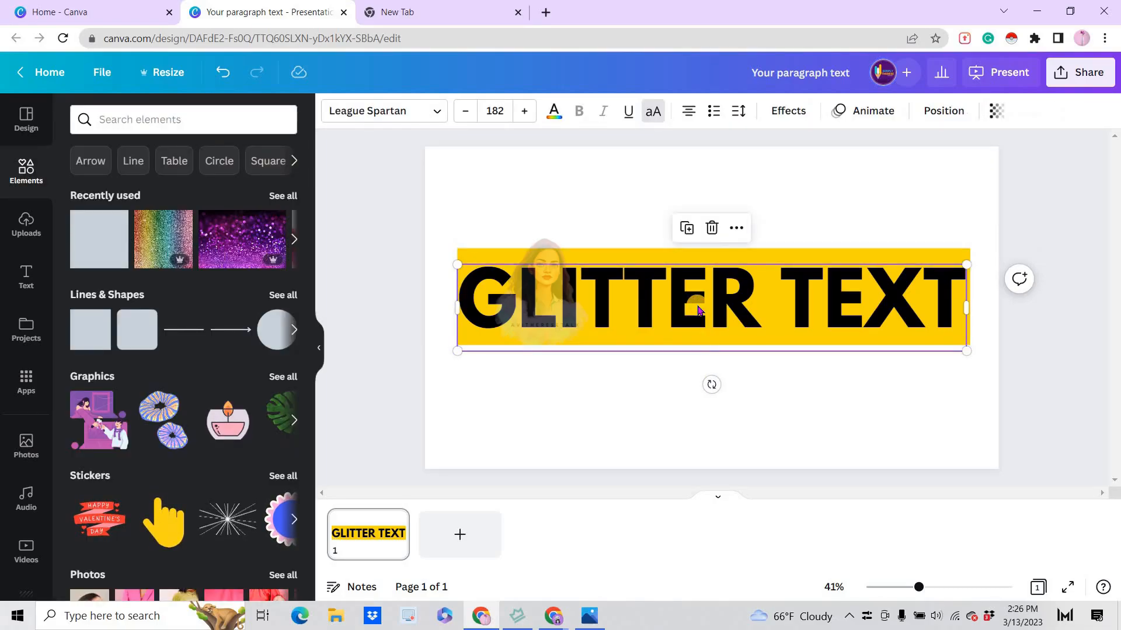
{"action": "left_click", "coordinate": [554, 112]}
{"action": "left_click", "coordinate": [193, 202]}
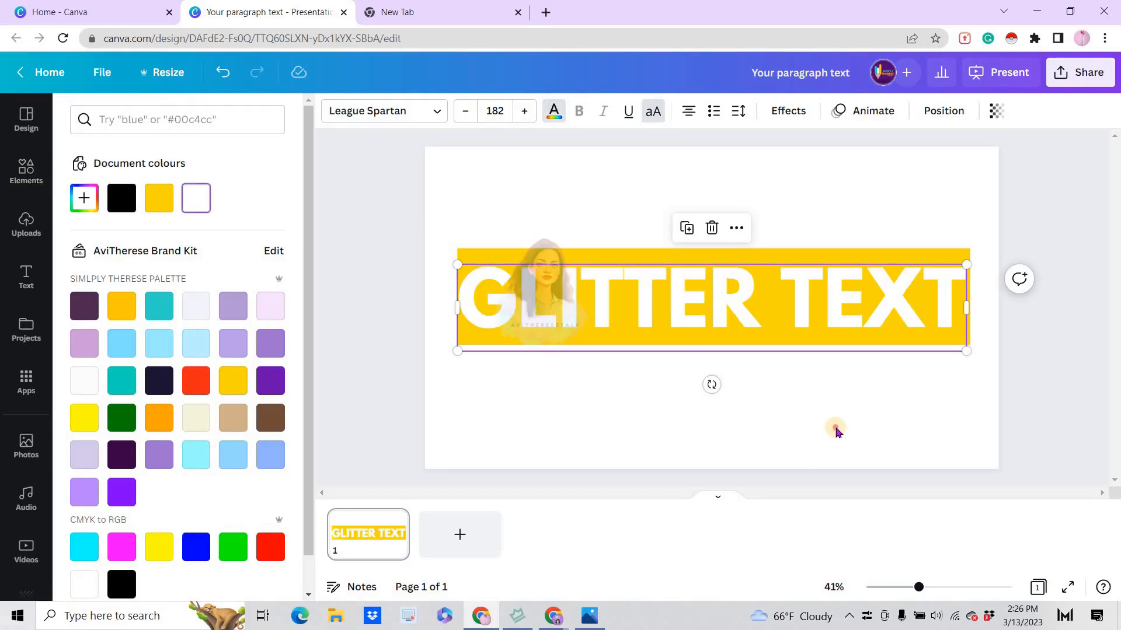
{"action": "left_click", "coordinate": [836, 430]}
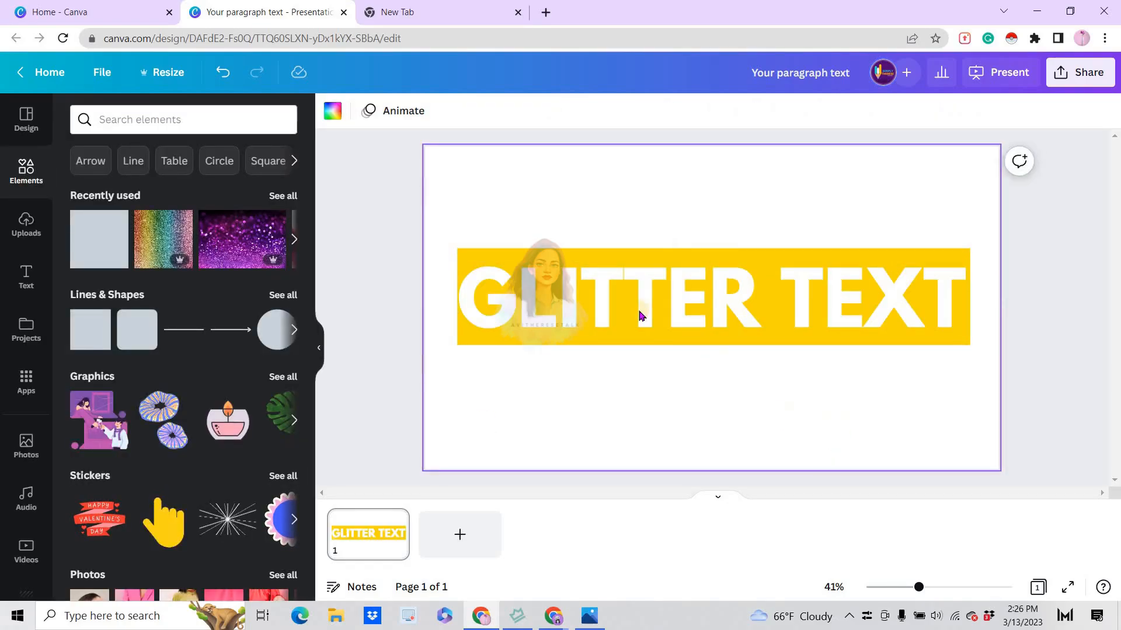
Widen the yellow rectangle slightly past the letter G so it leaves a margin beside the heading
{"action": "left_click", "coordinate": [530, 288]}
{"action": "left_click", "coordinate": [456, 296]}
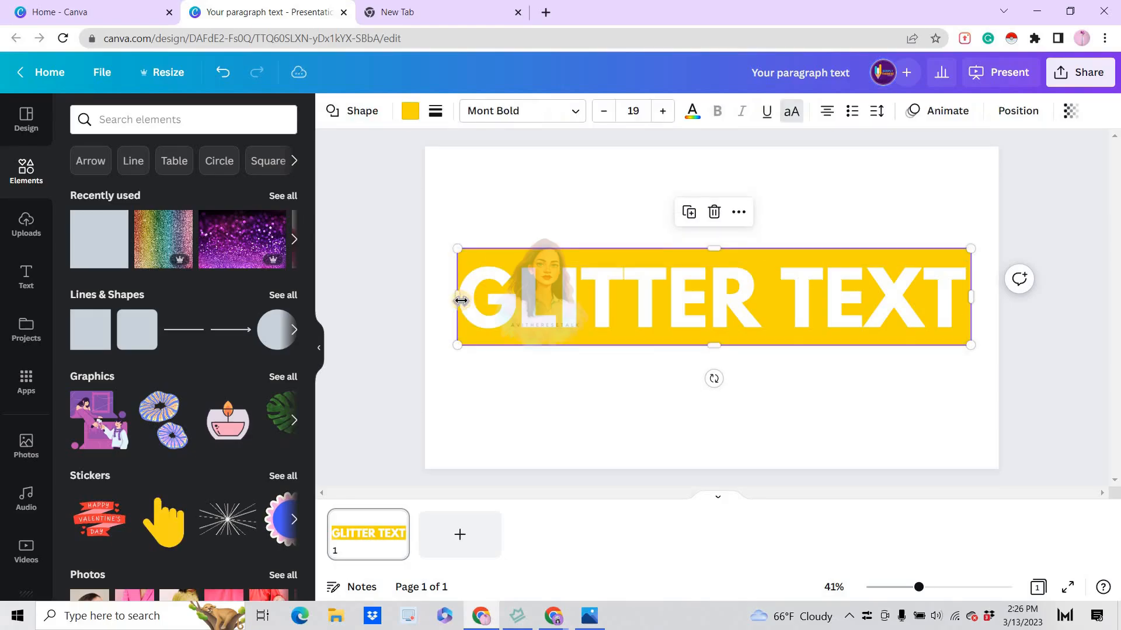
{"action": "left_click_drag", "start_coordinate": [455, 297], "coordinate": [452, 296]}
{"action": "left_click", "coordinate": [881, 457]}
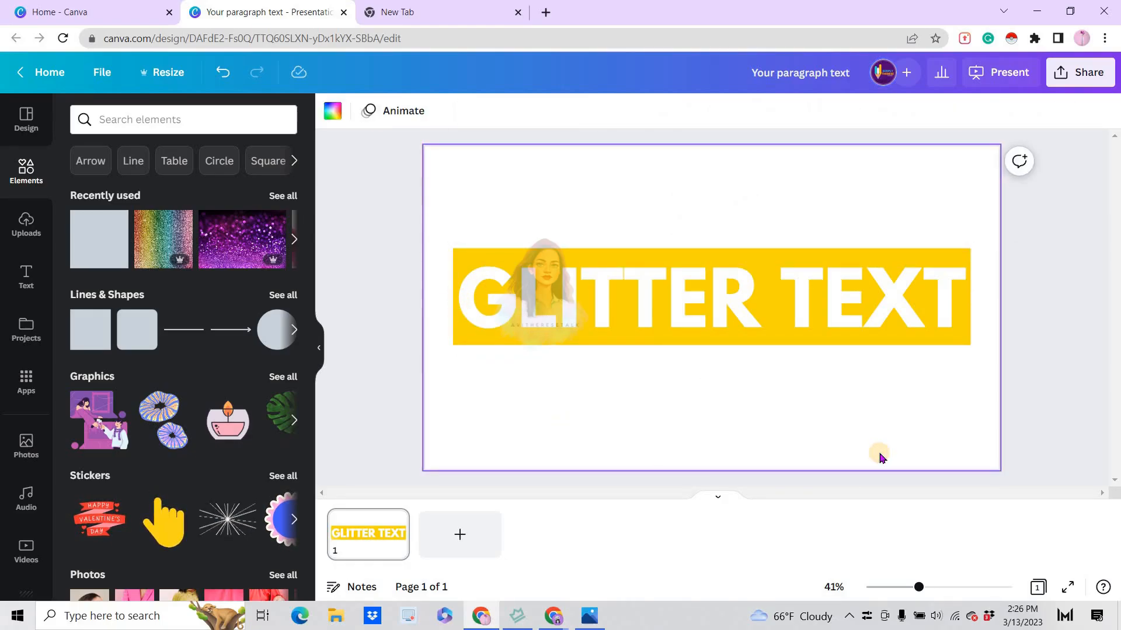
Download the design as a PNG at size 1 (1,920 × 1,080 px)
{"action": "left_click", "coordinate": [1079, 76]}
{"action": "left_click", "coordinate": [1004, 451]}
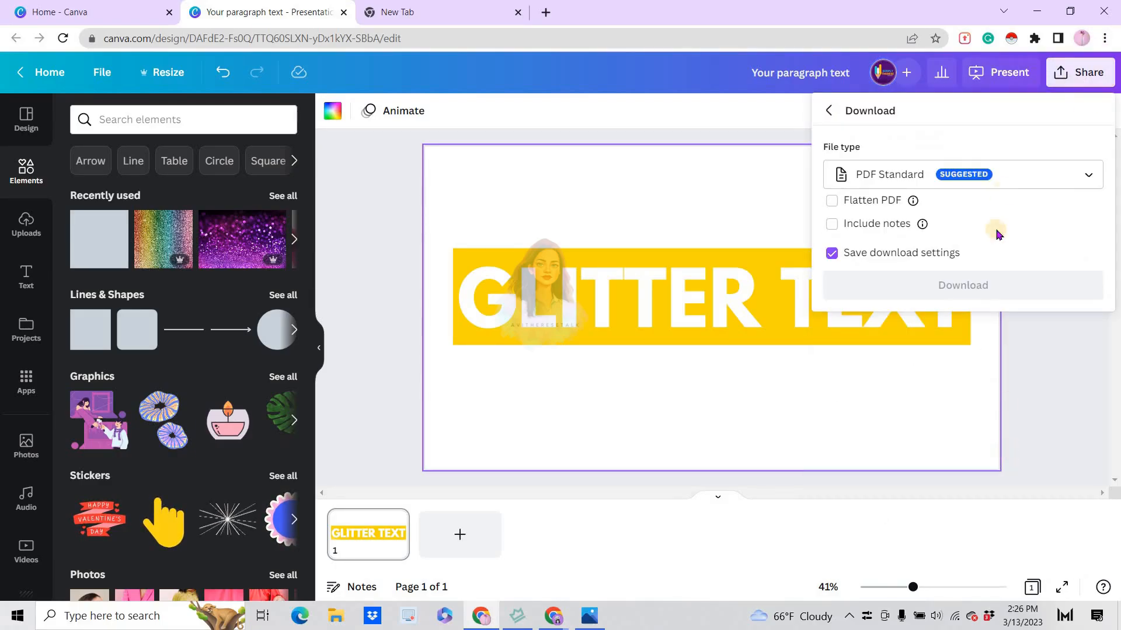
{"action": "left_click", "coordinate": [1087, 175]}
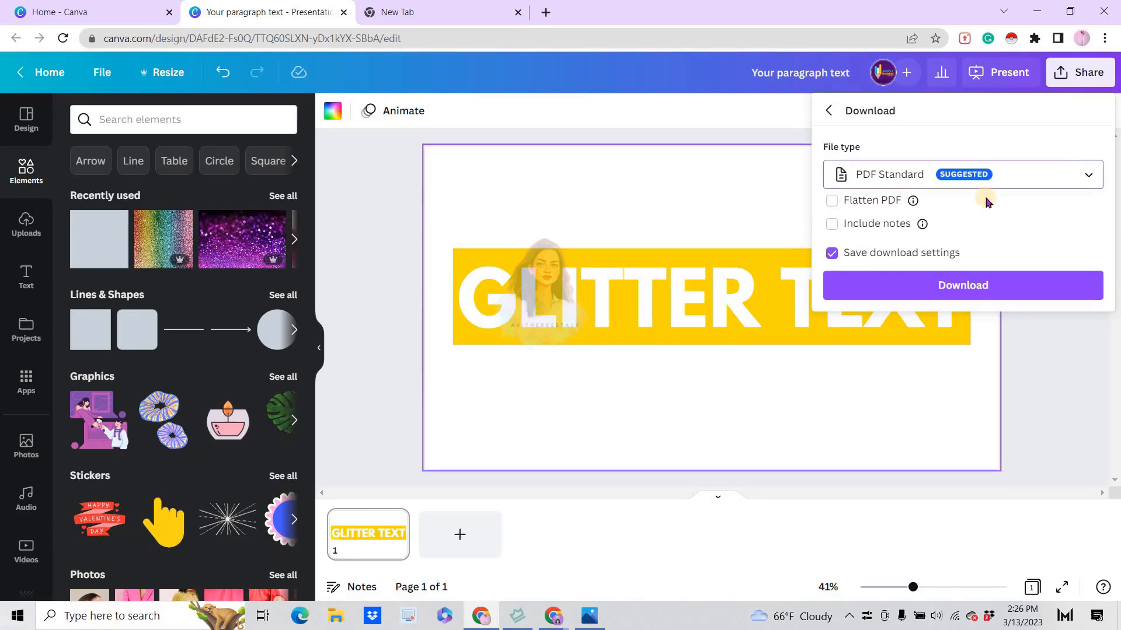
{"action": "left_click", "coordinate": [883, 258]}
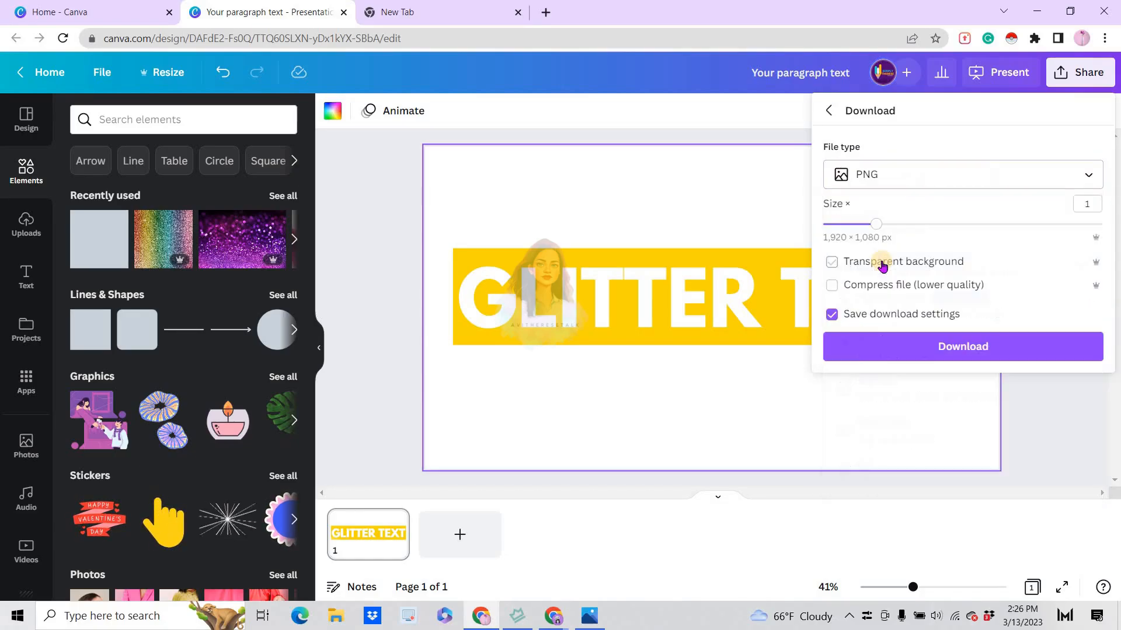
{"action": "left_click", "coordinate": [979, 347]}
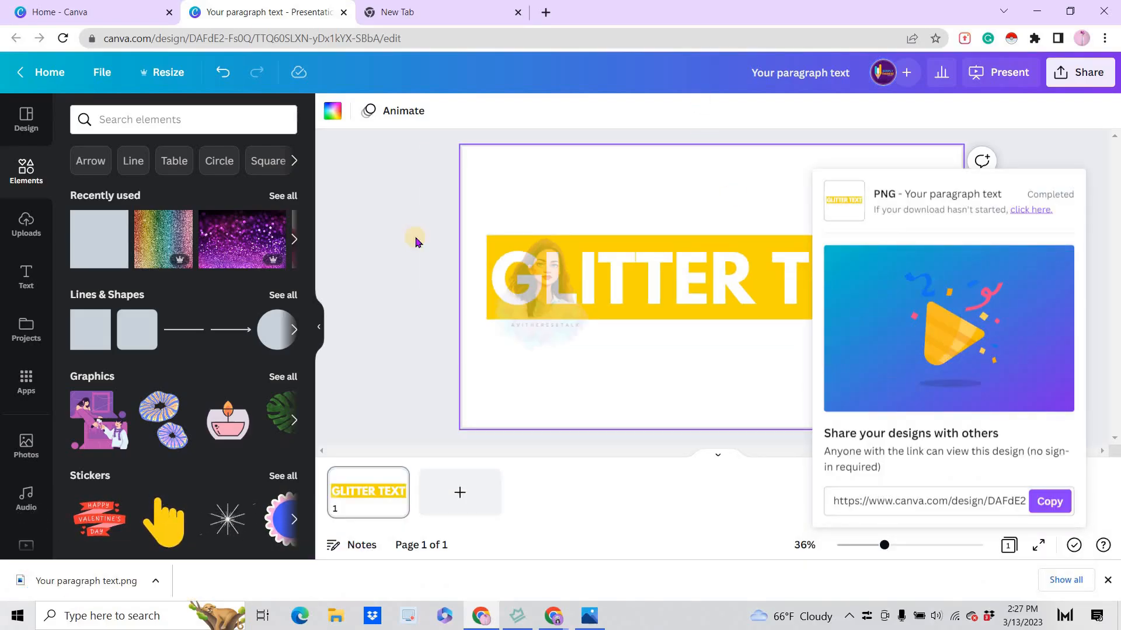
Rename the design to "Glitter Text Effect"
{"action": "left_click", "coordinate": [773, 75]}
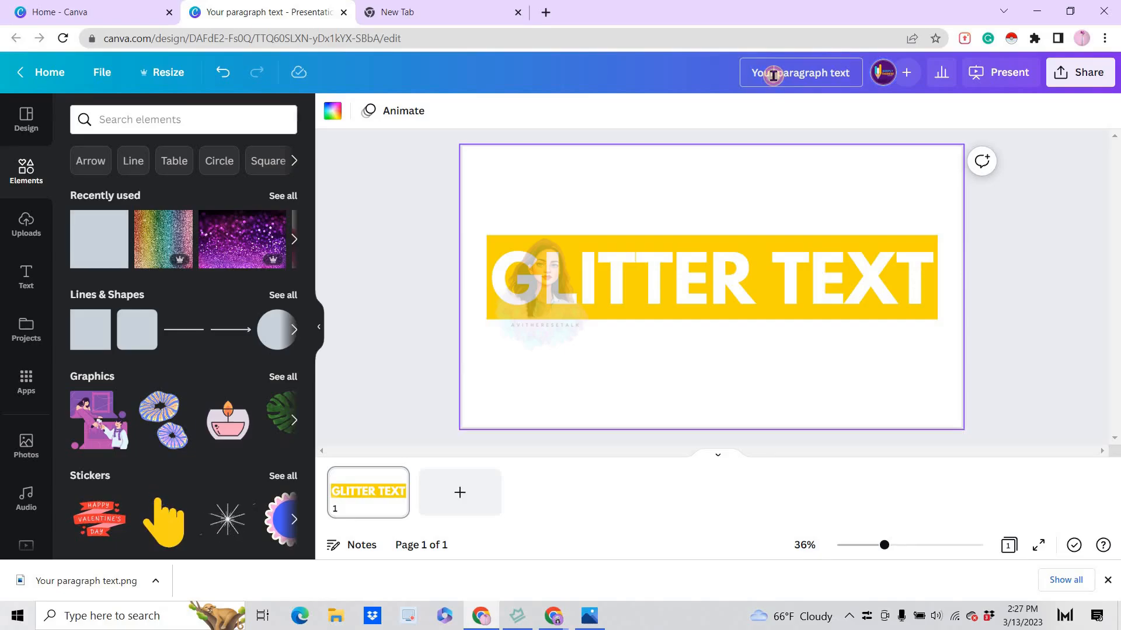
{"action": "left_click", "coordinate": [779, 71]}
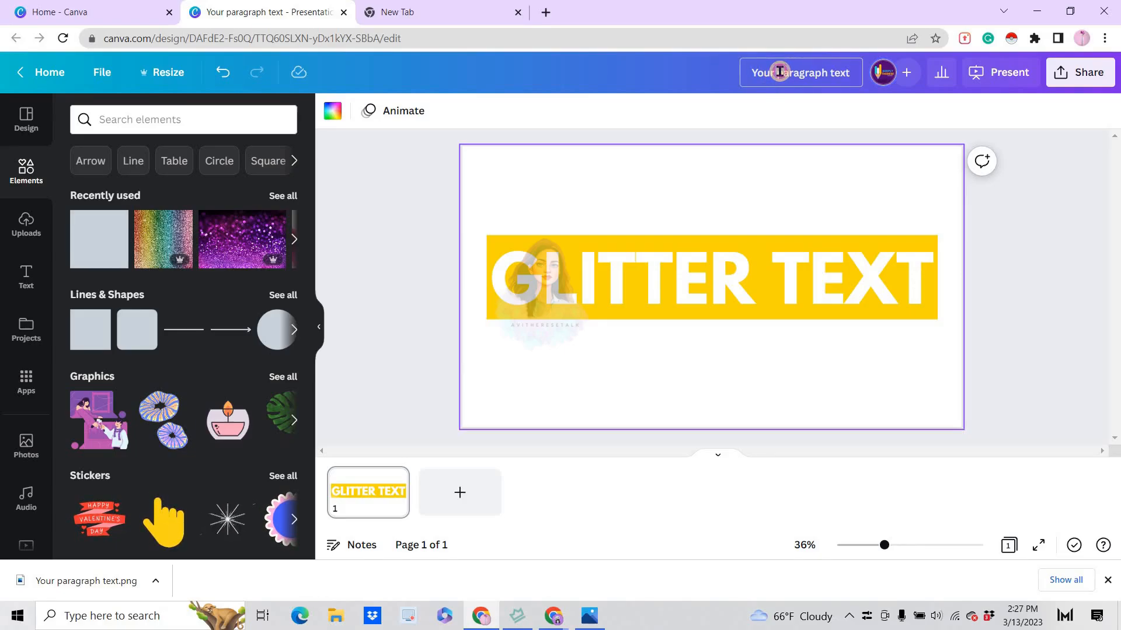
{"action": "type", "text": "Gli"}
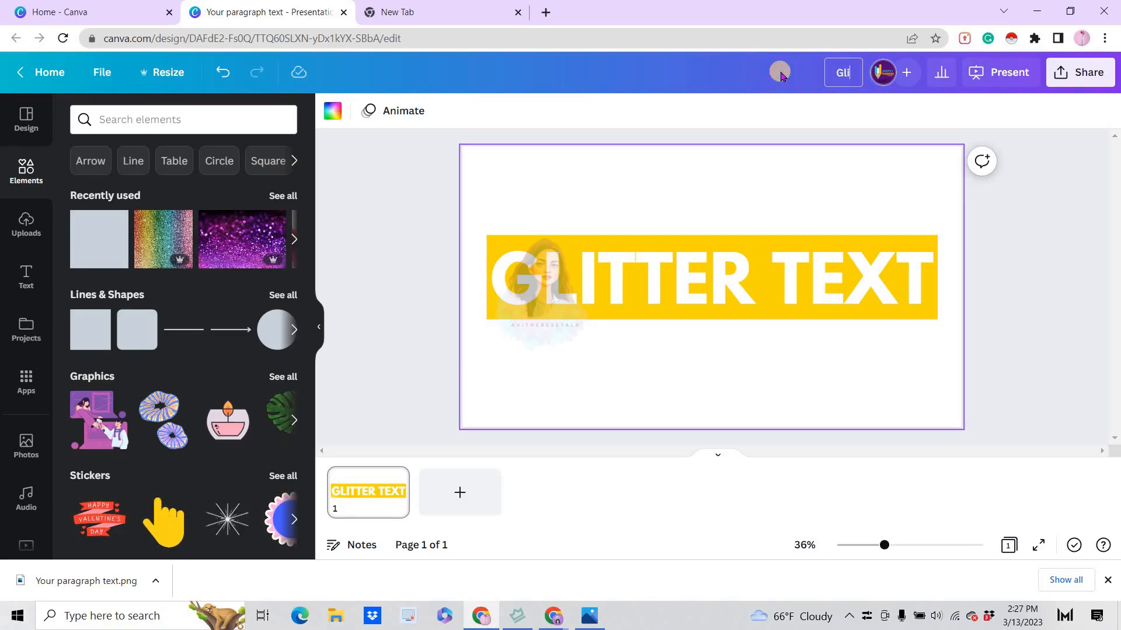
{"action": "type", "text": "tter Tex"}
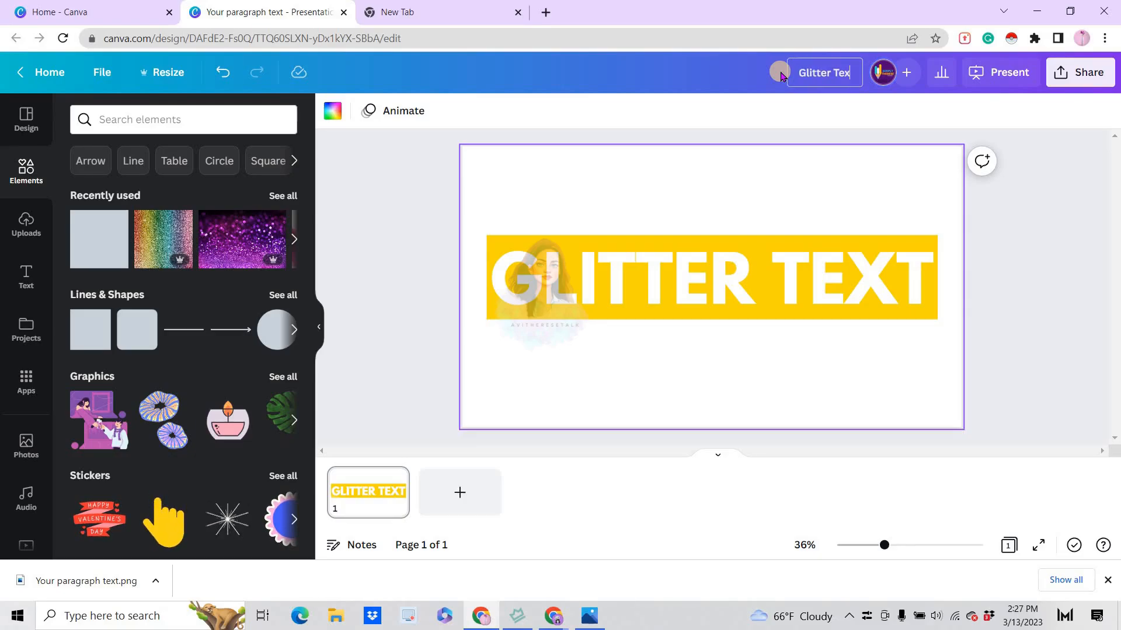
{"action": "type", "text": "t Effect"}
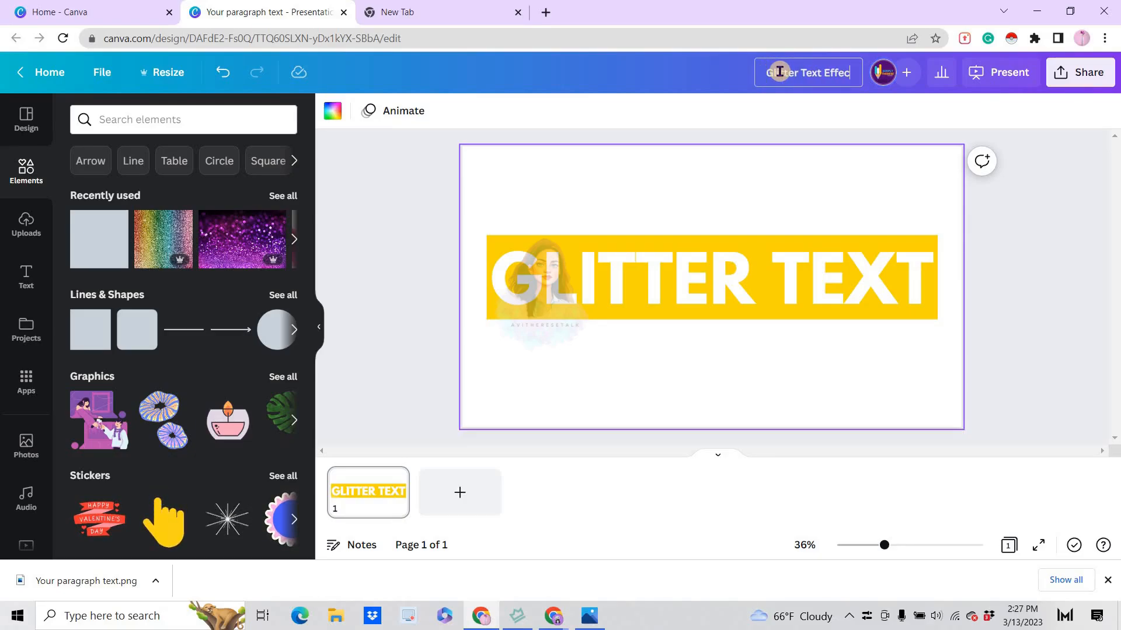
{"action": "key", "text": "Return"}
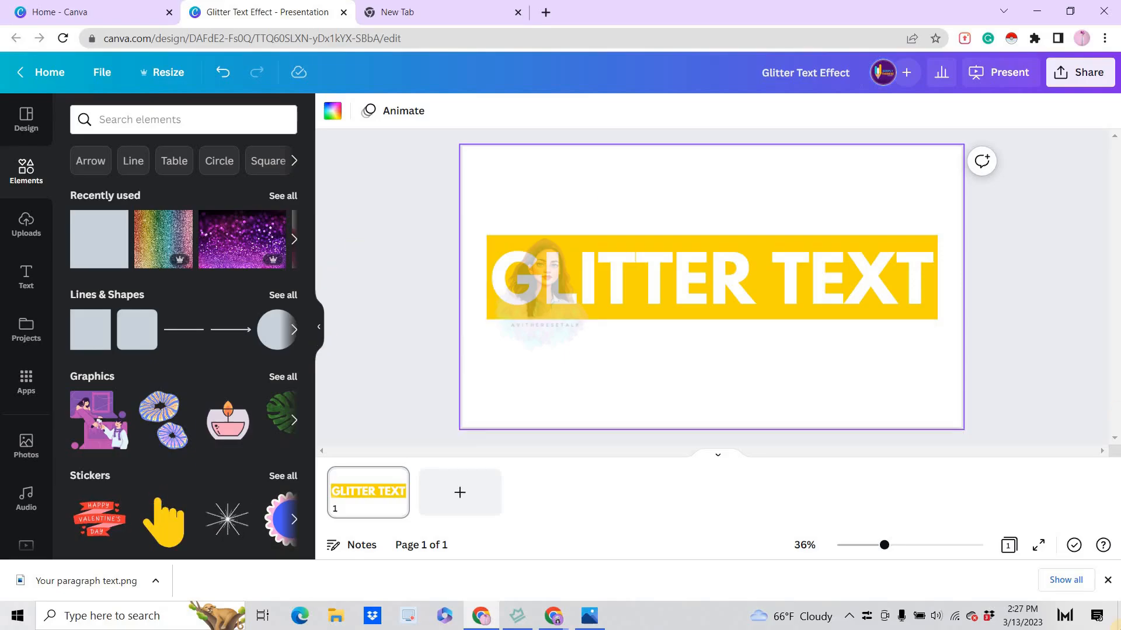
Upload the downloaded "Your paragraph text.png" to the image uploads
{"action": "left_click_drag", "start_coordinate": [87, 580], "coordinate": [131, 340]}
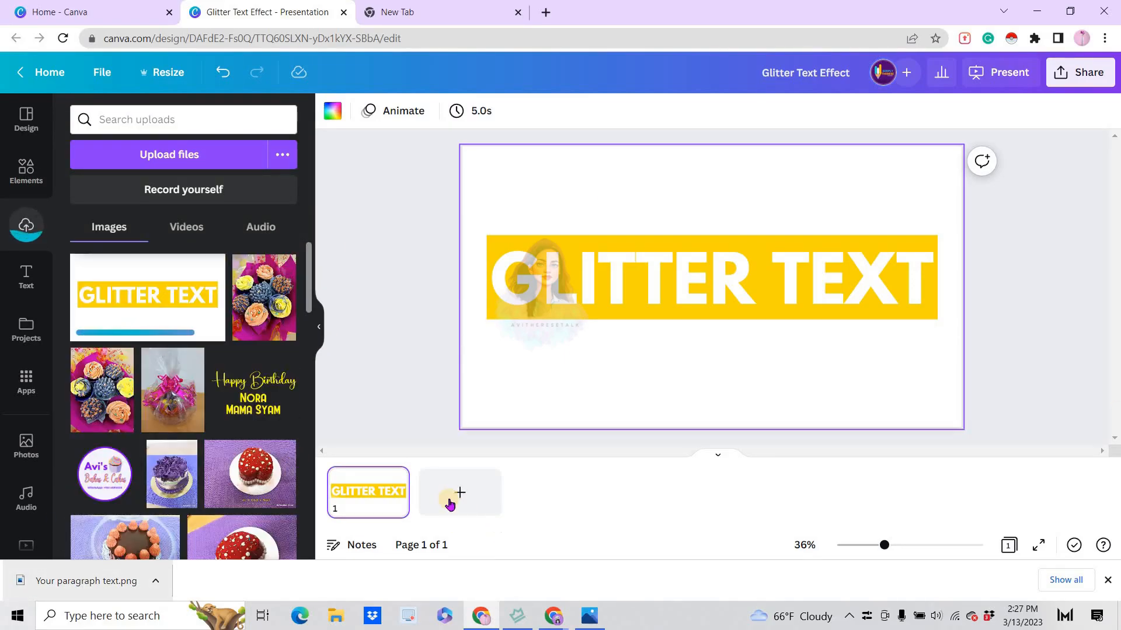
Add a second page and place the uploaded GLITTER TEXT image with the yellow band on it
{"action": "left_click", "coordinate": [460, 492]}
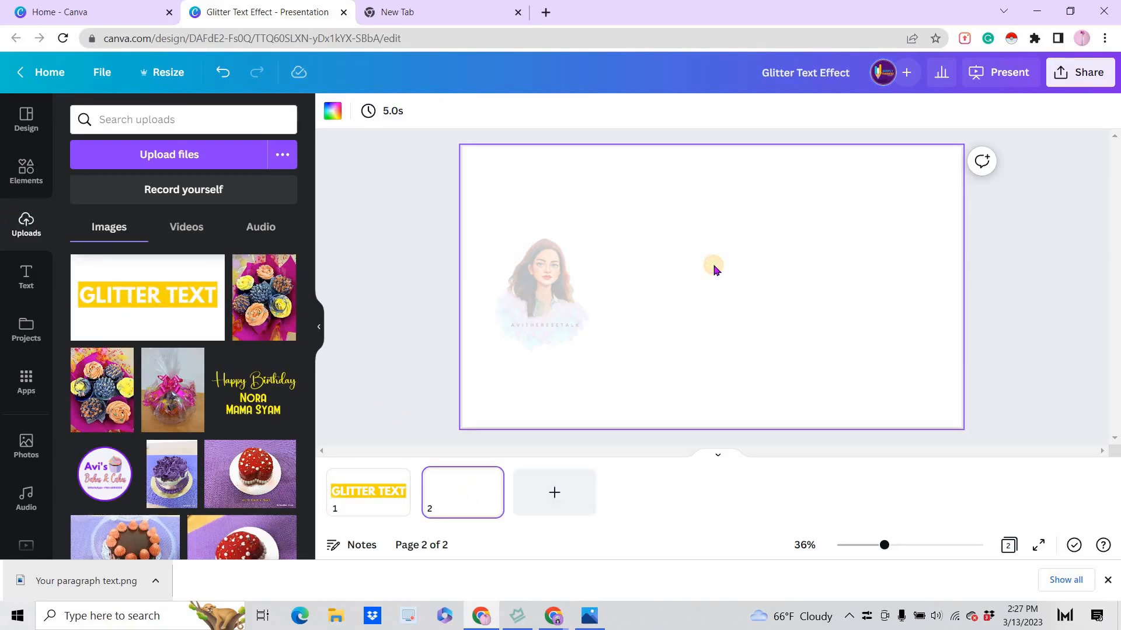
{"action": "left_click", "coordinate": [163, 300]}
Set the background of page 2 to the light lavender colour from the brand palette
{"action": "left_click", "coordinate": [482, 414]}
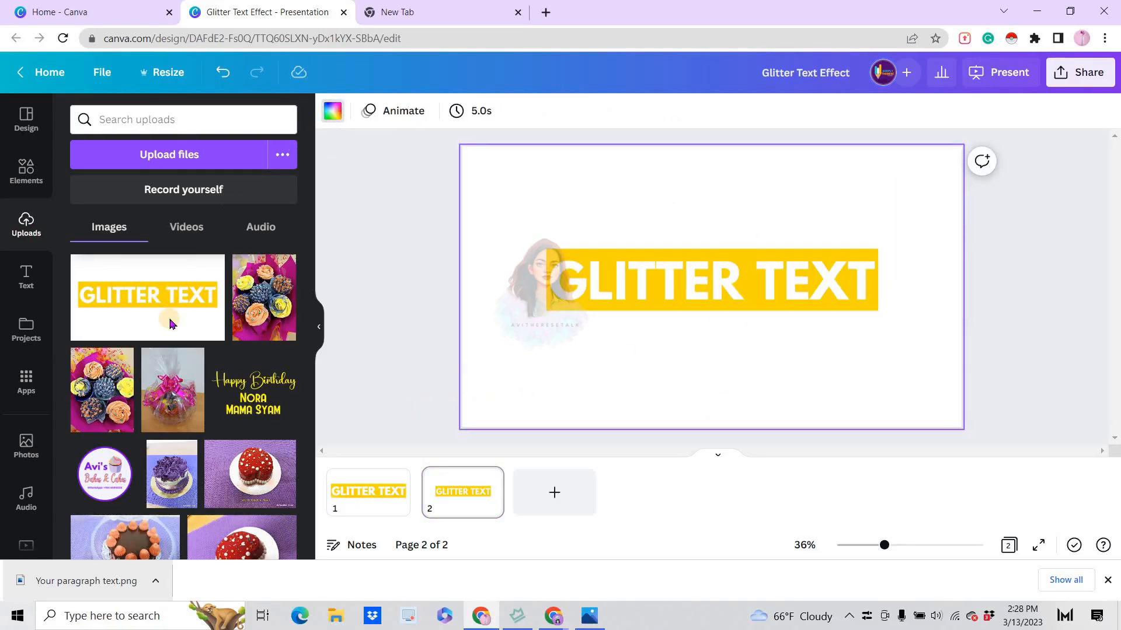
{"action": "left_click", "coordinate": [332, 110]}
{"action": "left_click", "coordinate": [84, 455]}
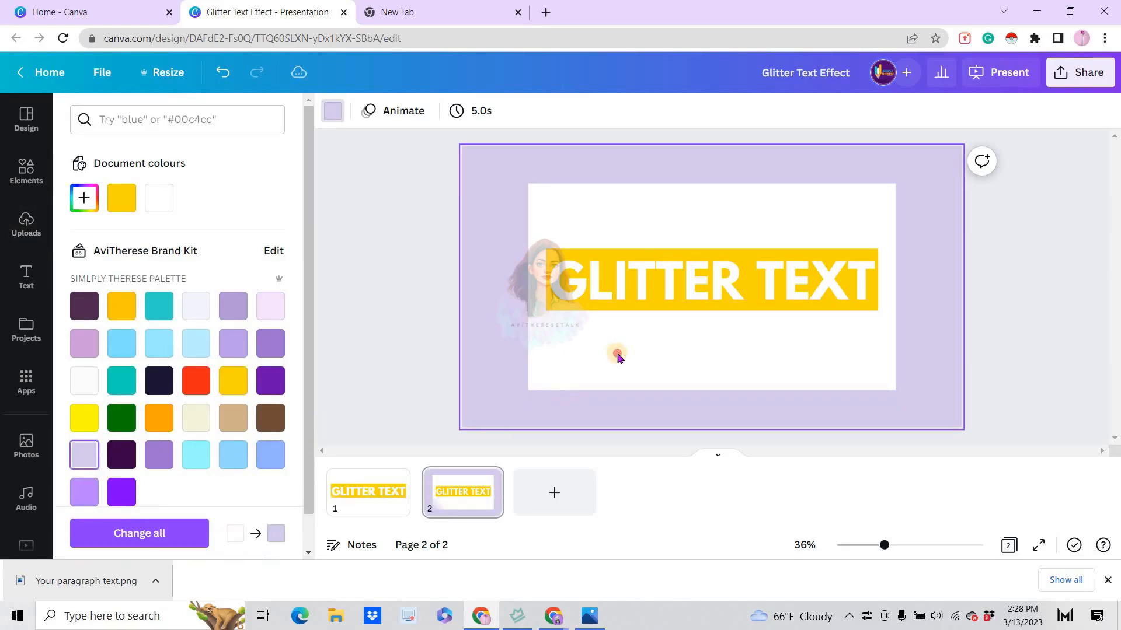
Remove the white background and letters from the GLITTER TEXT image, and crop away the empty areas above and below the yellow band
{"action": "double_click", "coordinate": [617, 357]}
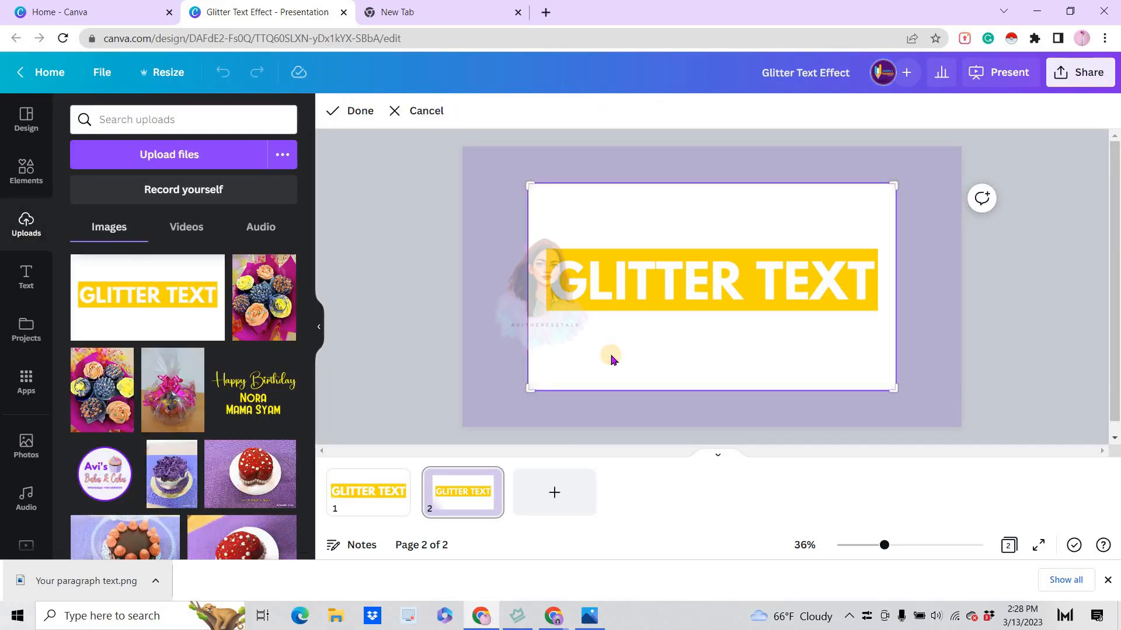
{"action": "left_click", "coordinate": [356, 111]}
{"action": "left_click", "coordinate": [661, 367]}
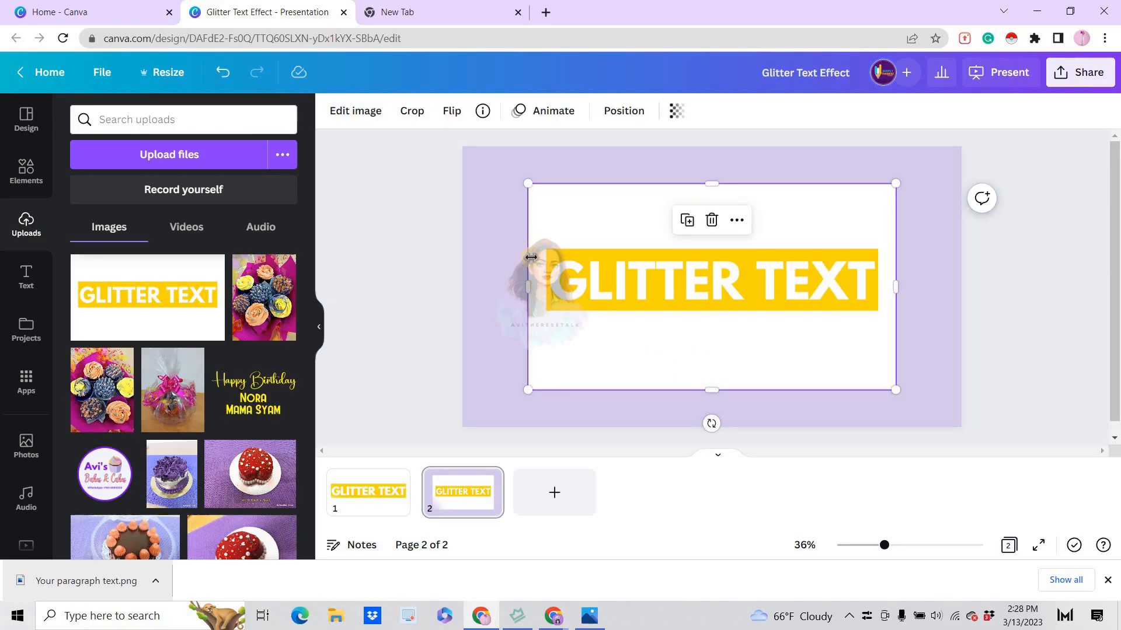
{"action": "left_click", "coordinate": [347, 121]}
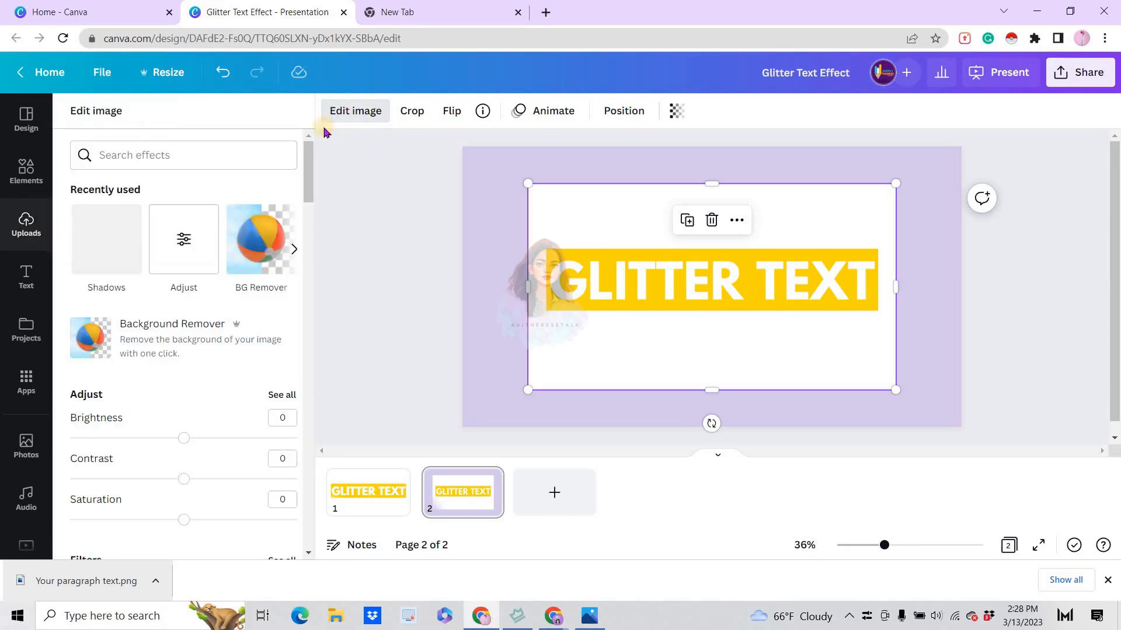
{"action": "left_click", "coordinate": [167, 332]}
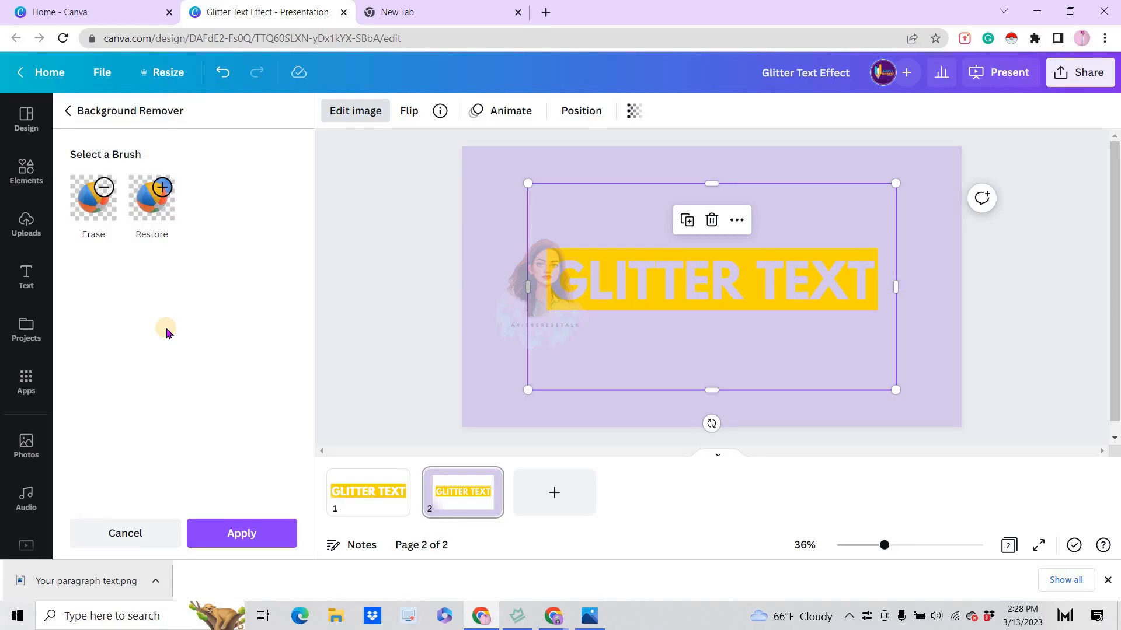
{"action": "left_click", "coordinate": [239, 534]}
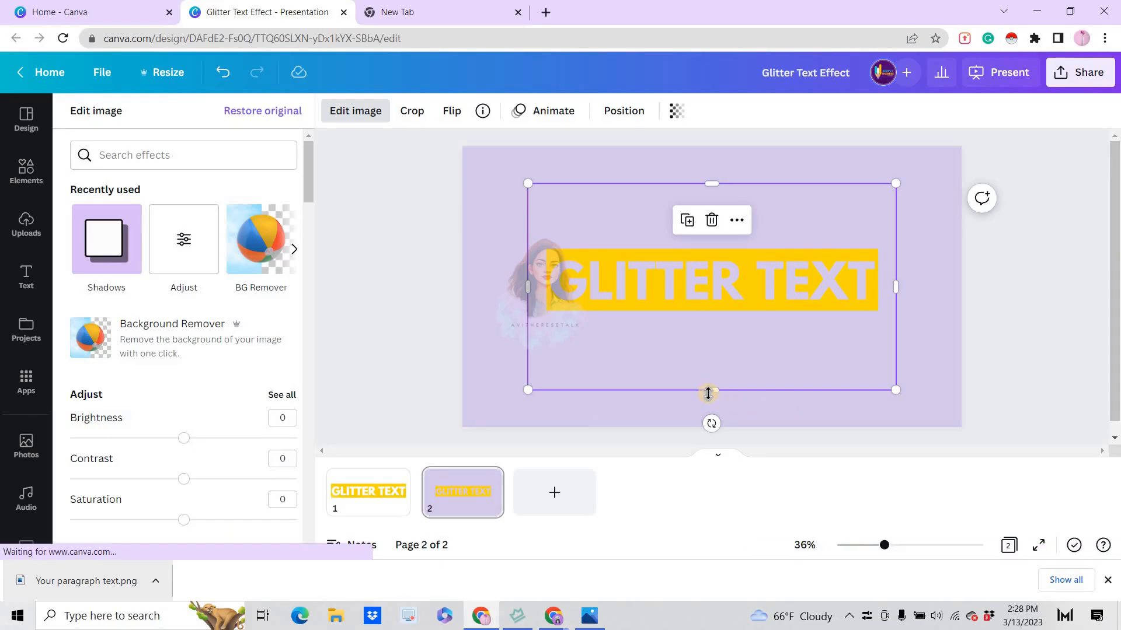
{"action": "left_click_drag", "start_coordinate": [713, 390], "coordinate": [710, 325]}
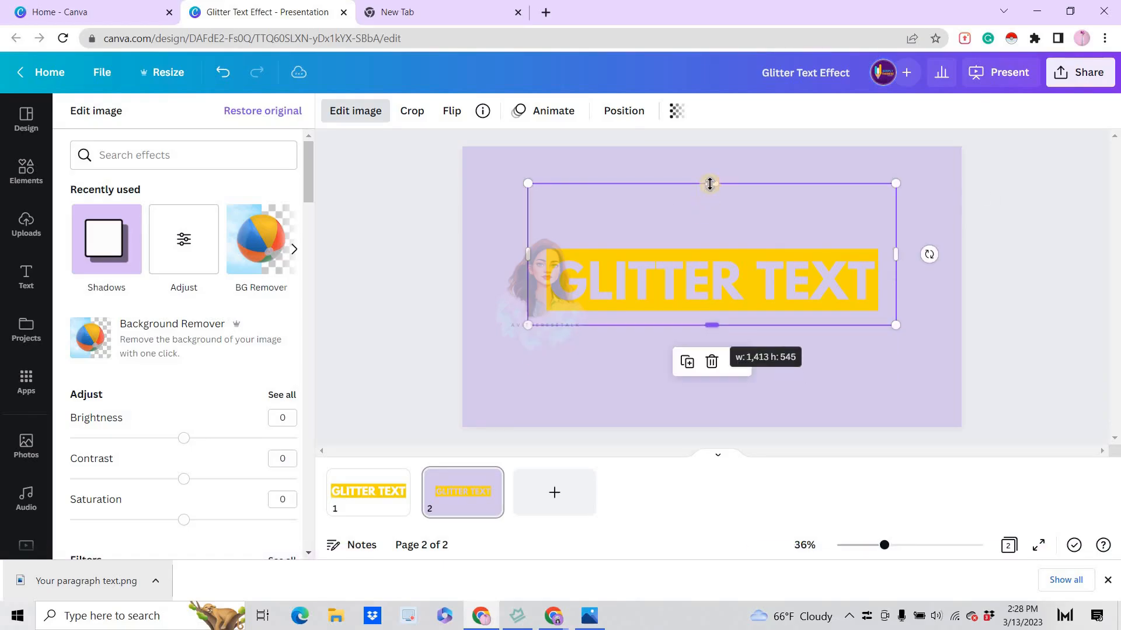
{"action": "left_click_drag", "start_coordinate": [716, 220], "coordinate": [709, 239]}
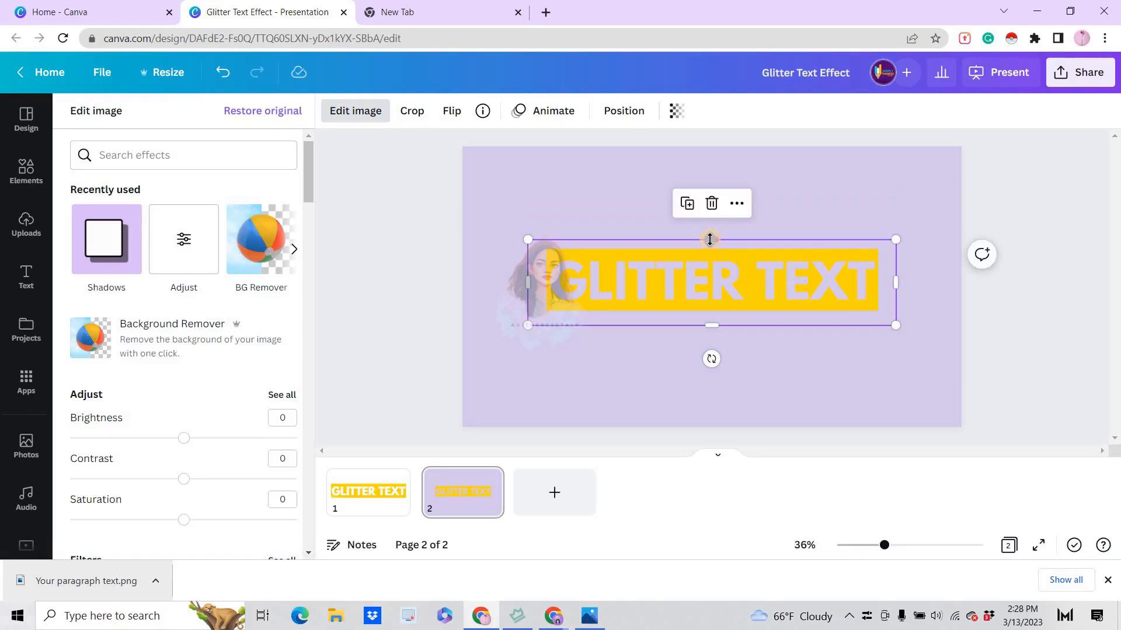
Search the elements for "glitter background" and limit the results to photos
{"action": "left_click", "coordinate": [22, 178]}
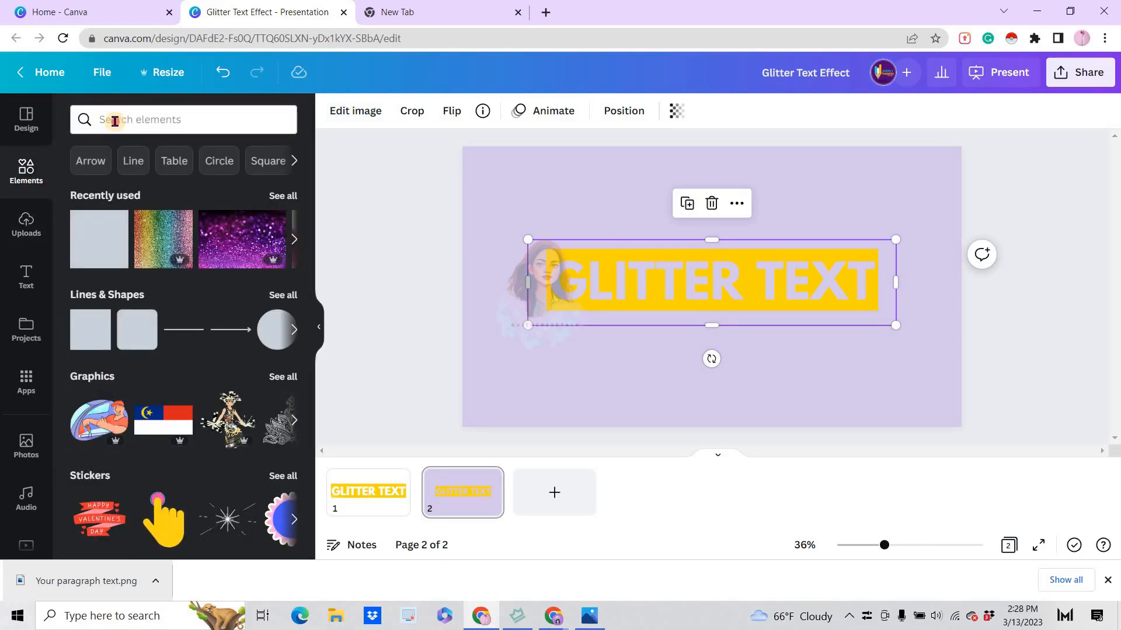
{"action": "left_click", "coordinate": [116, 121]}
{"action": "type", "text": "gli"}
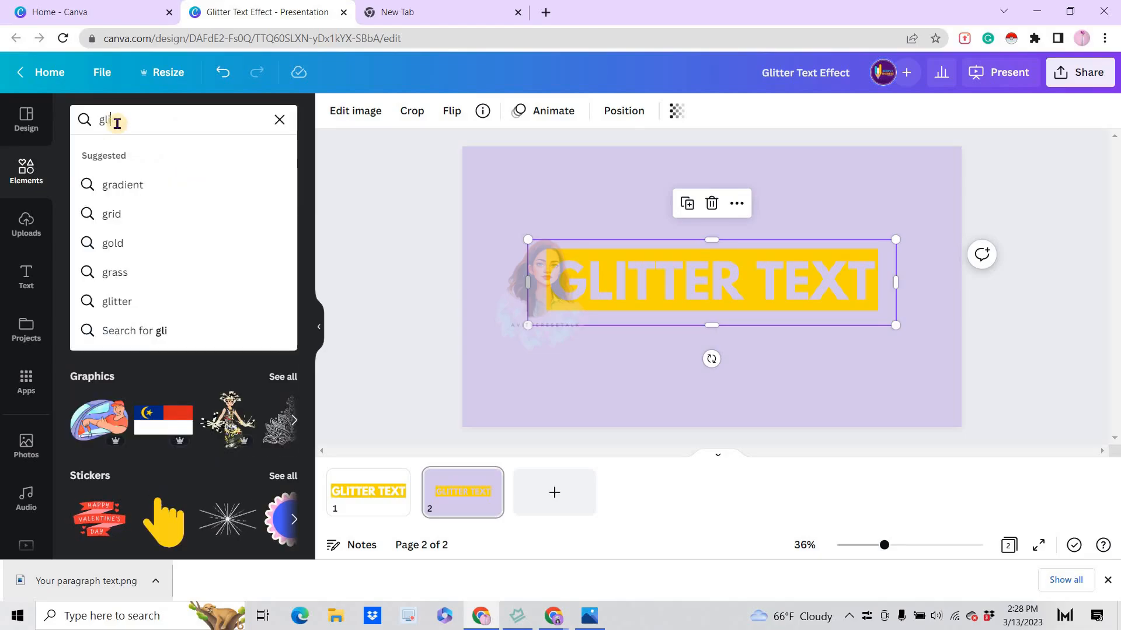
{"action": "type", "text": "tter bac"}
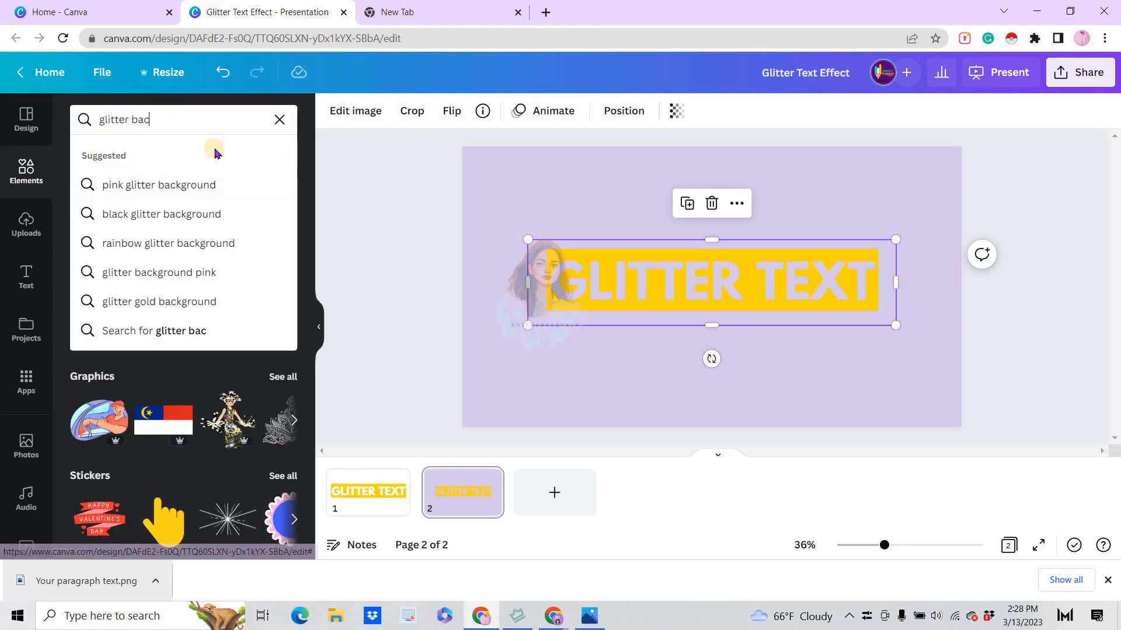
{"action": "type", "text": "kground"}
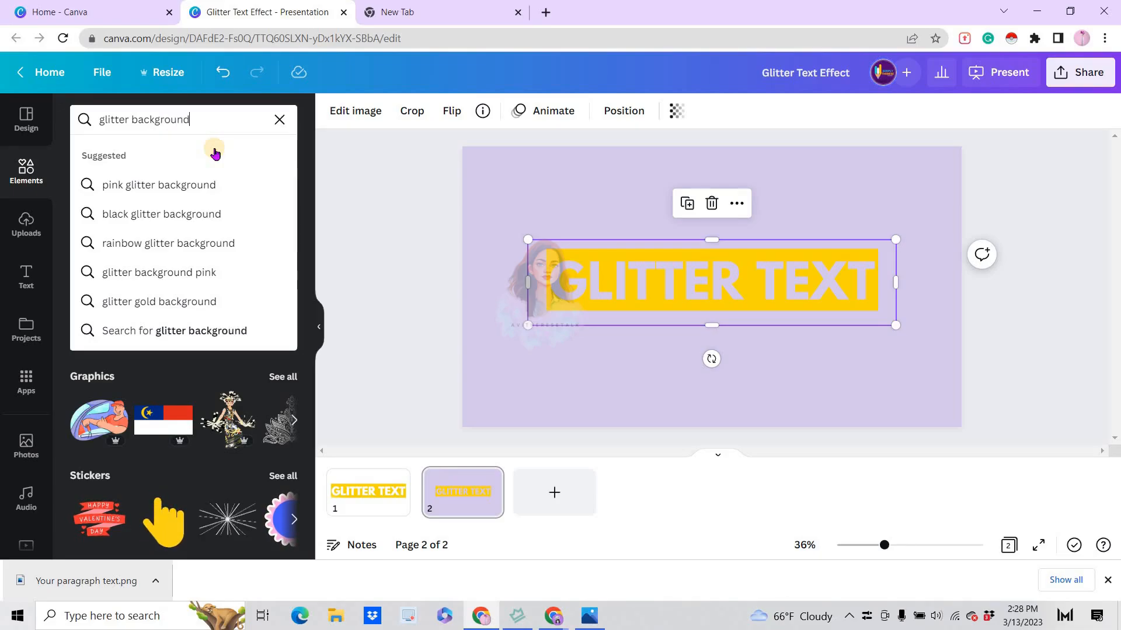
{"action": "key", "text": "Return"}
{"action": "left_click", "coordinate": [175, 155]}
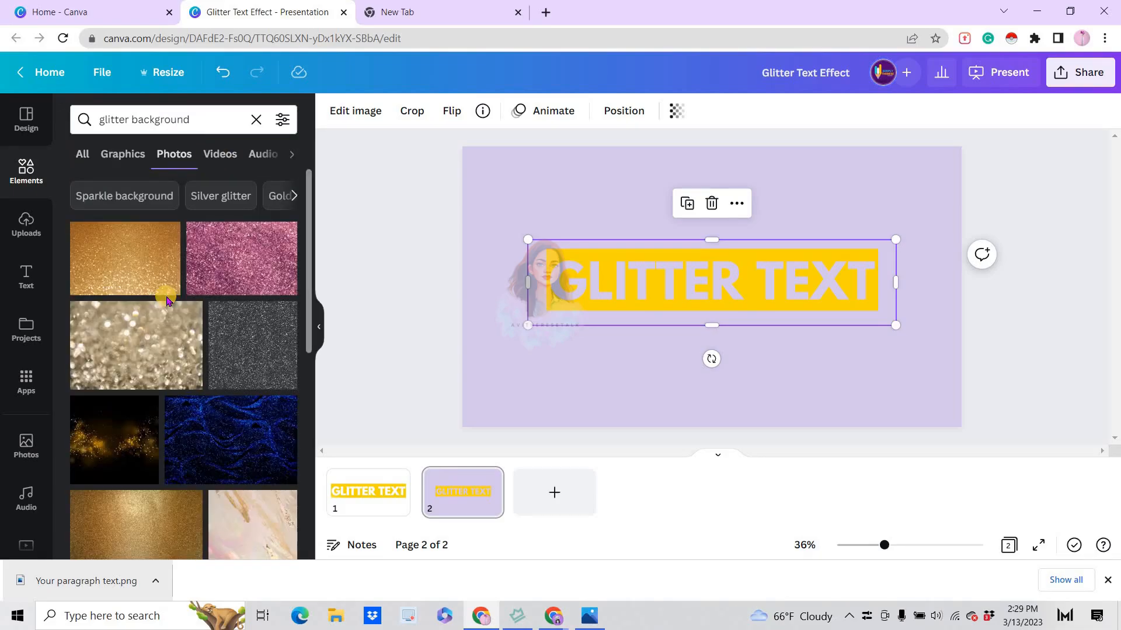
Insert the vertical rainbow-striped glitter photo from the search results on page 2
{"action": "scroll", "coordinate": [167, 302], "scroll_direction": "down", "scroll_amount": 5}
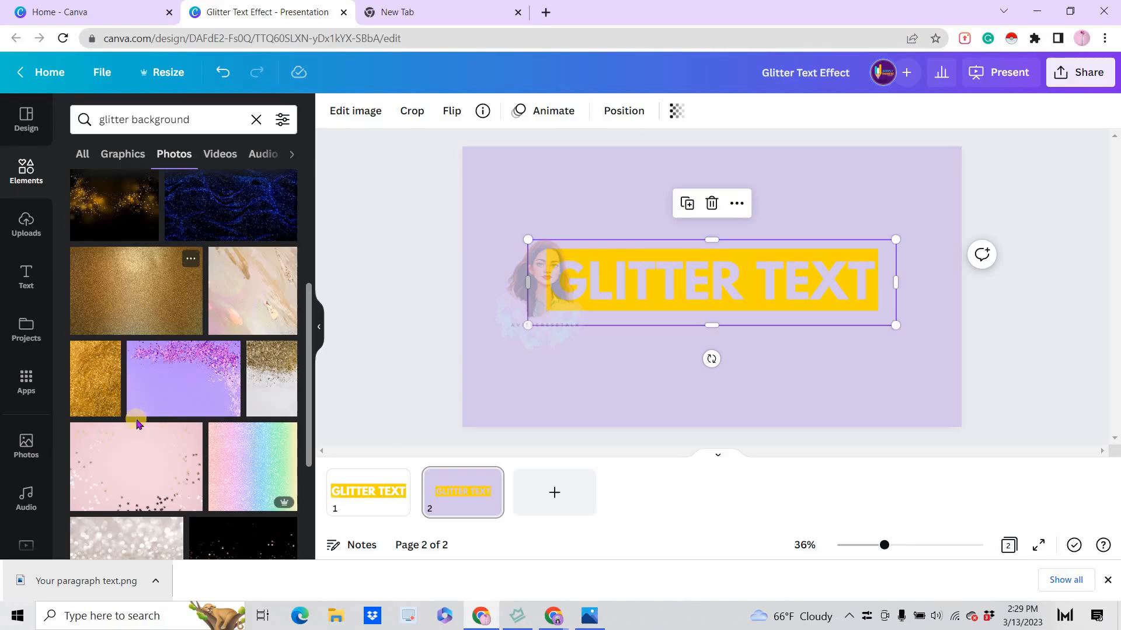
{"action": "scroll", "coordinate": [139, 426], "scroll_direction": "down", "scroll_amount": 2}
{"action": "scroll", "coordinate": [139, 426], "scroll_direction": "down", "scroll_amount": 5}
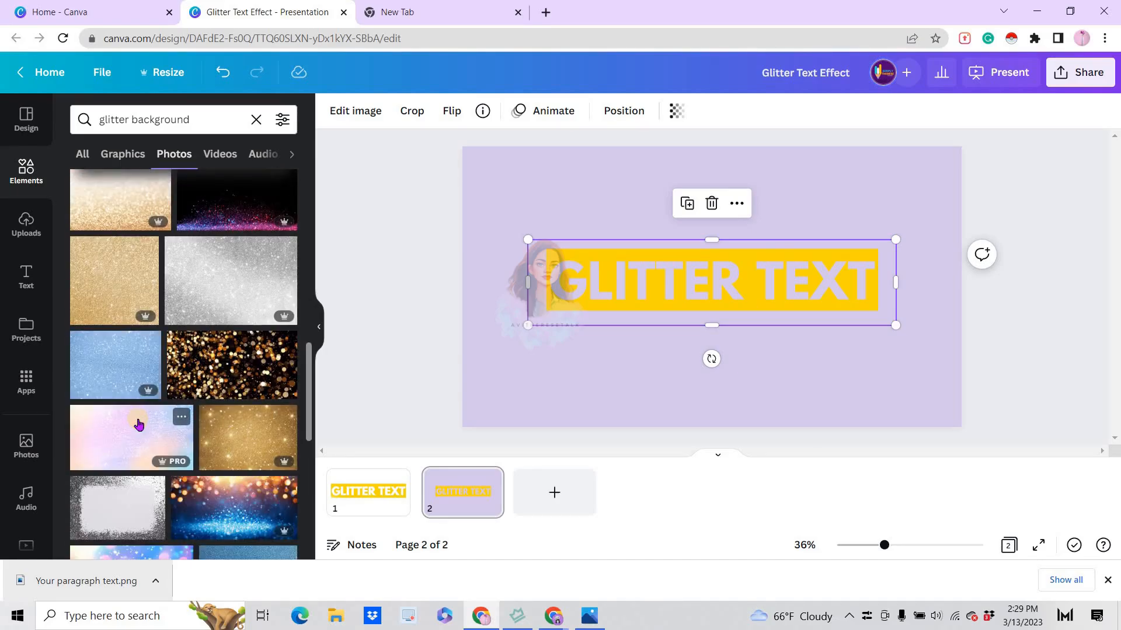
{"action": "scroll", "coordinate": [138, 424], "scroll_direction": "down", "scroll_amount": 3}
{"action": "left_click", "coordinate": [239, 468]}
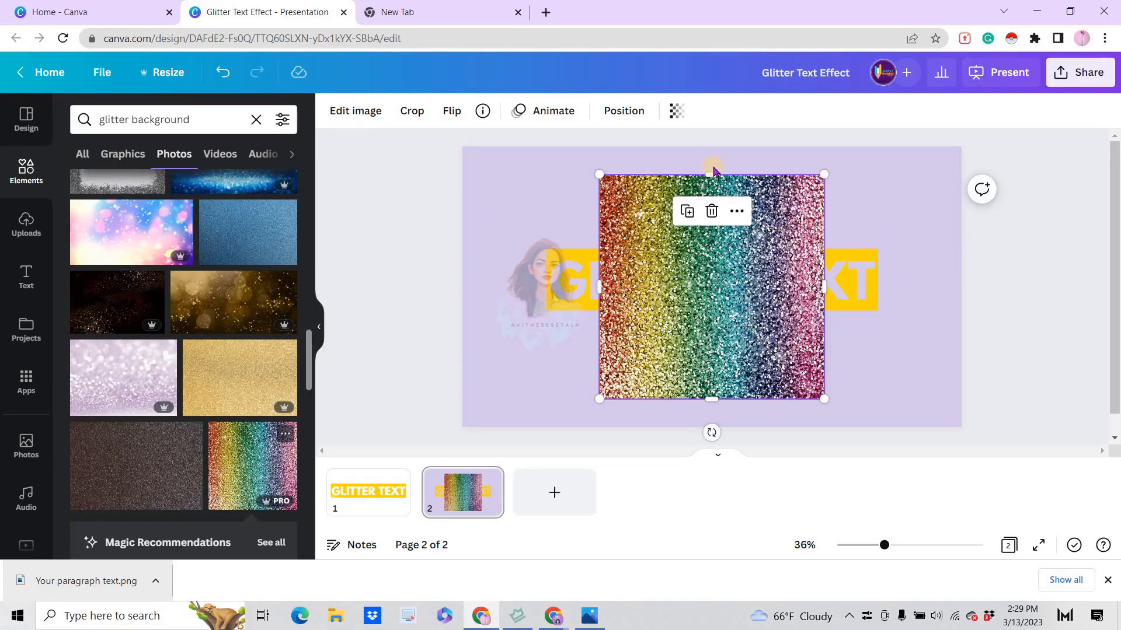
Crop and stretch the rainbow glitter photo to about 1,246 × 194, covering all the letters within the yellow band
{"action": "left_click_drag", "start_coordinate": [711, 174], "coordinate": [702, 304]}
{"action": "left_click_drag", "start_coordinate": [603, 280], "coordinate": [550, 281]}
{"action": "left_click_drag", "start_coordinate": [823, 281], "coordinate": [873, 280]}
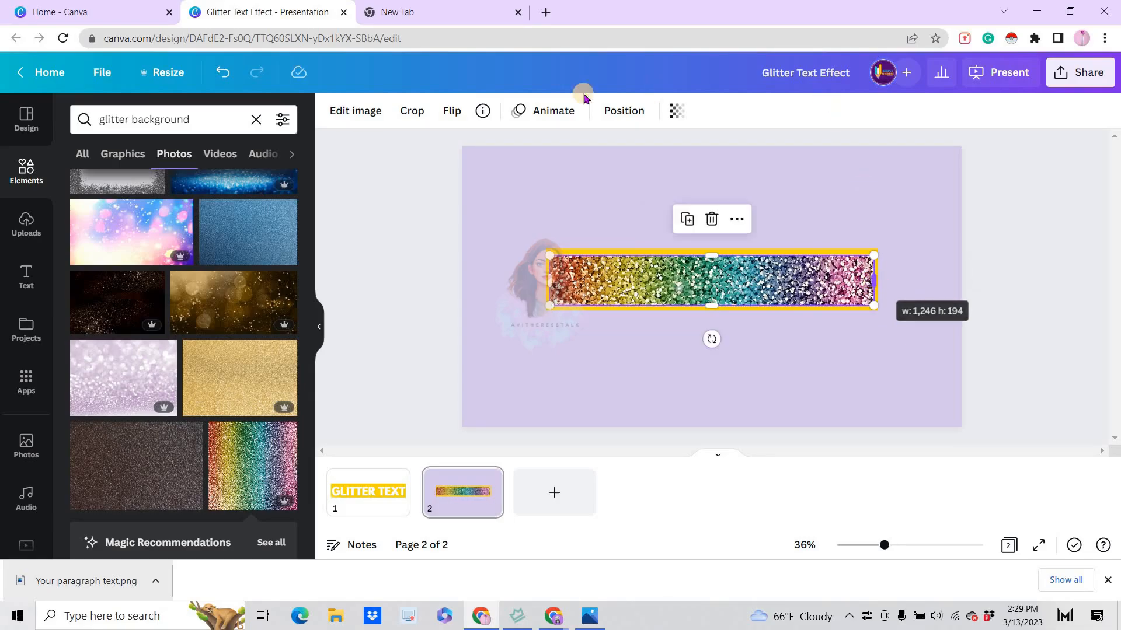
Send the glitter photo backward behind the yellow GLITTER TEXT cut-out
{"action": "left_click", "coordinate": [614, 111]}
{"action": "left_click", "coordinate": [571, 148]}
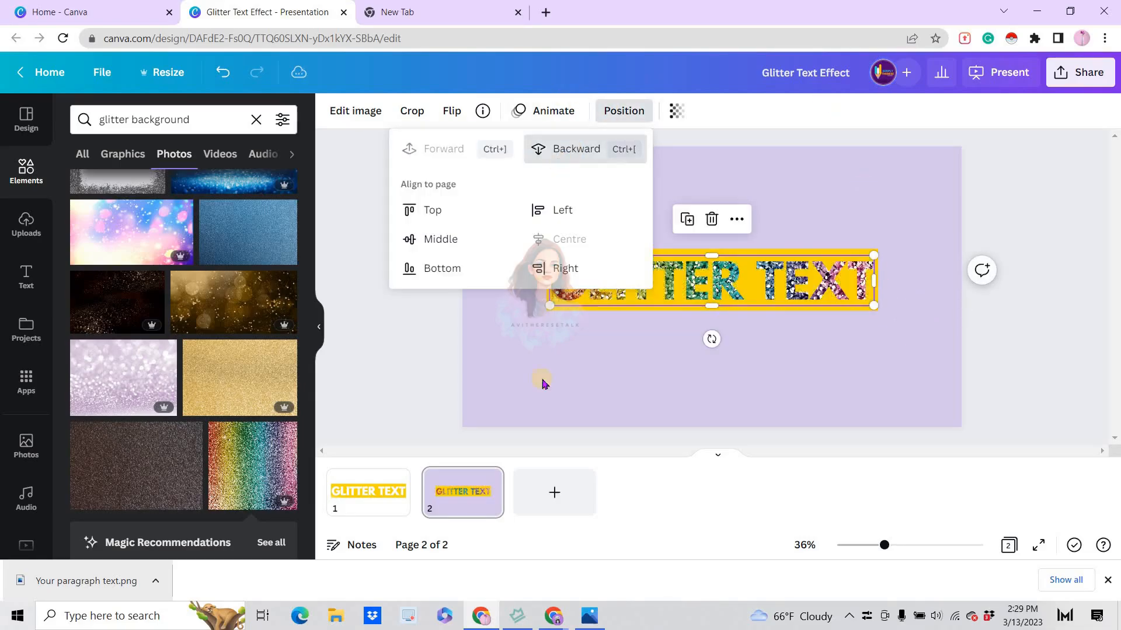
{"action": "left_click", "coordinate": [597, 374]}
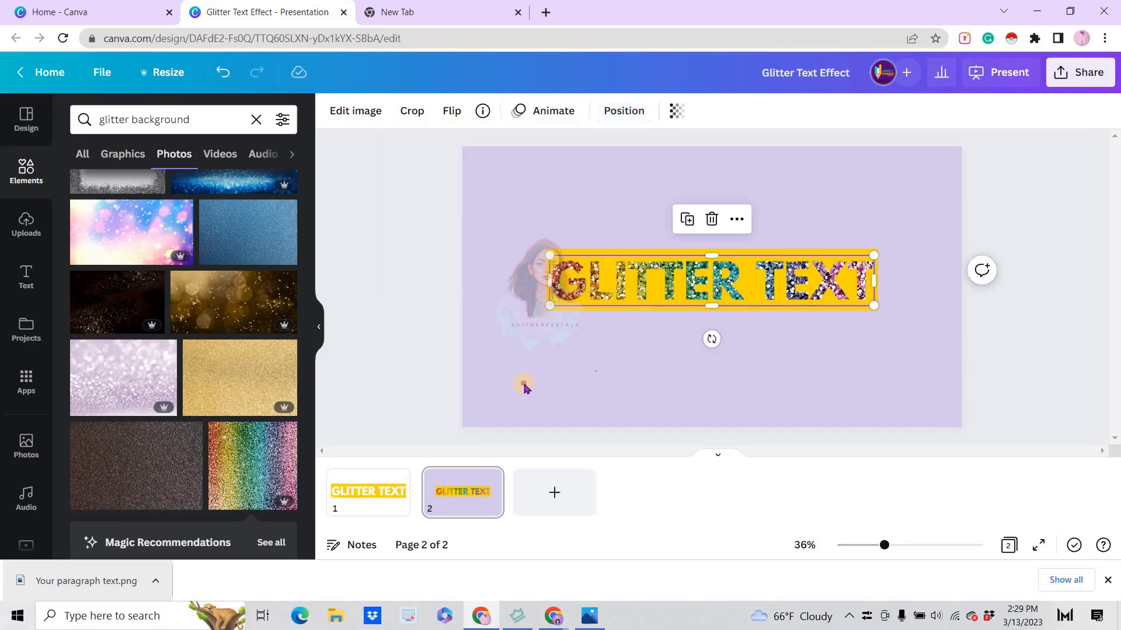
Change the background of page 2 to the same yellow as the band, using the document colours
{"action": "left_click", "coordinate": [523, 387]}
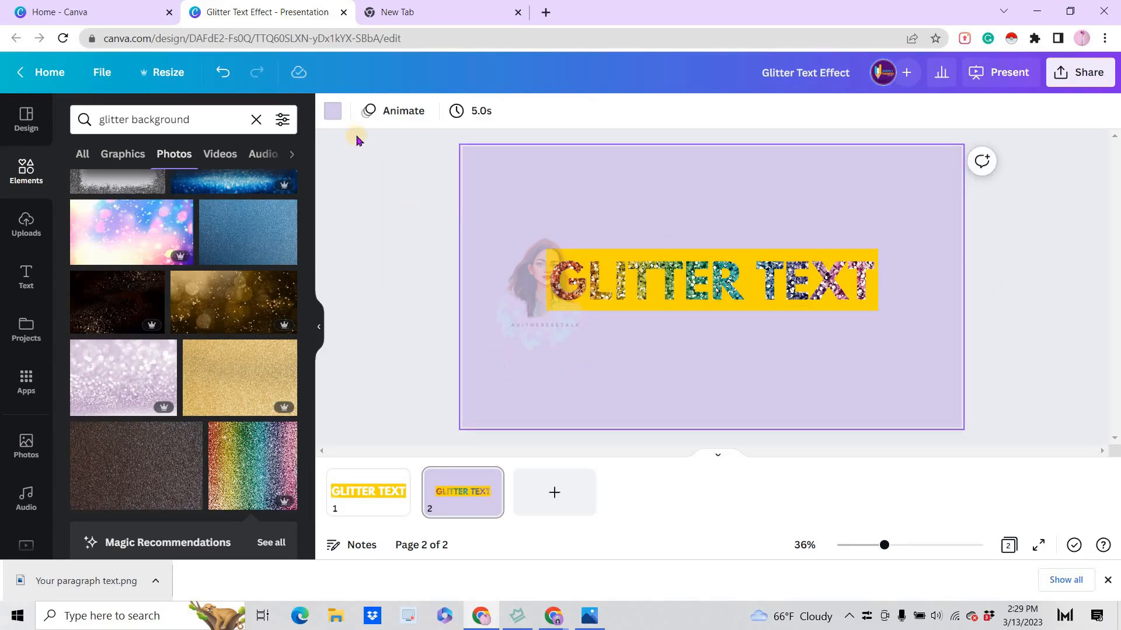
{"action": "left_click", "coordinate": [333, 111]}
{"action": "left_click", "coordinate": [158, 198]}
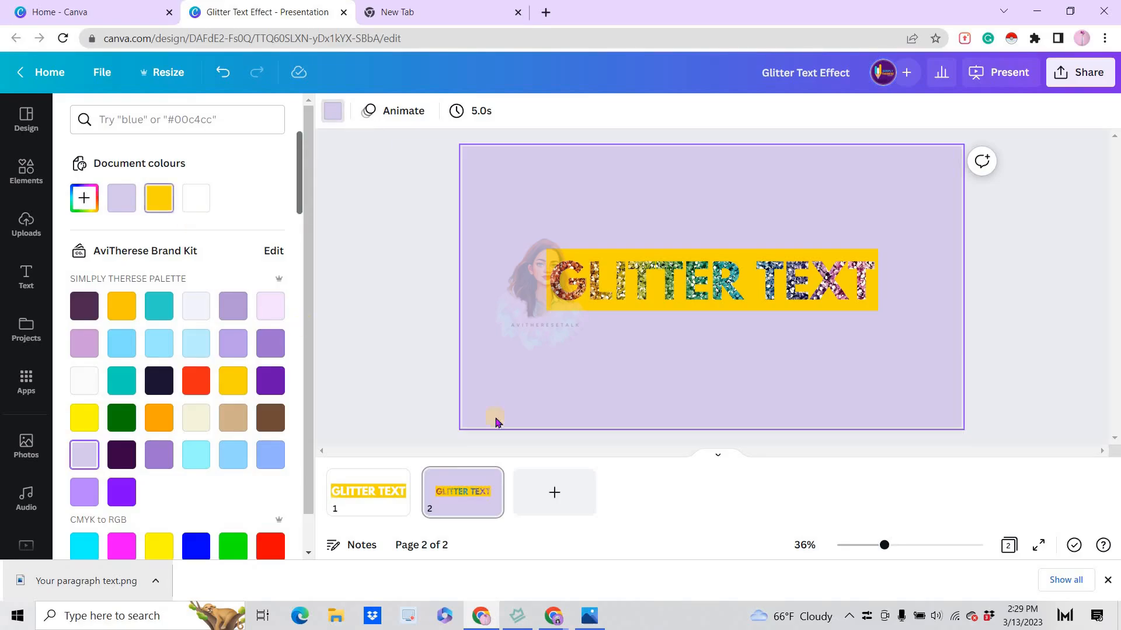
Download only page 2 as a PNG at size 1 (1,920 × 1,080 px) and upload the file back to the image uploads
{"action": "left_click", "coordinate": [1085, 73]}
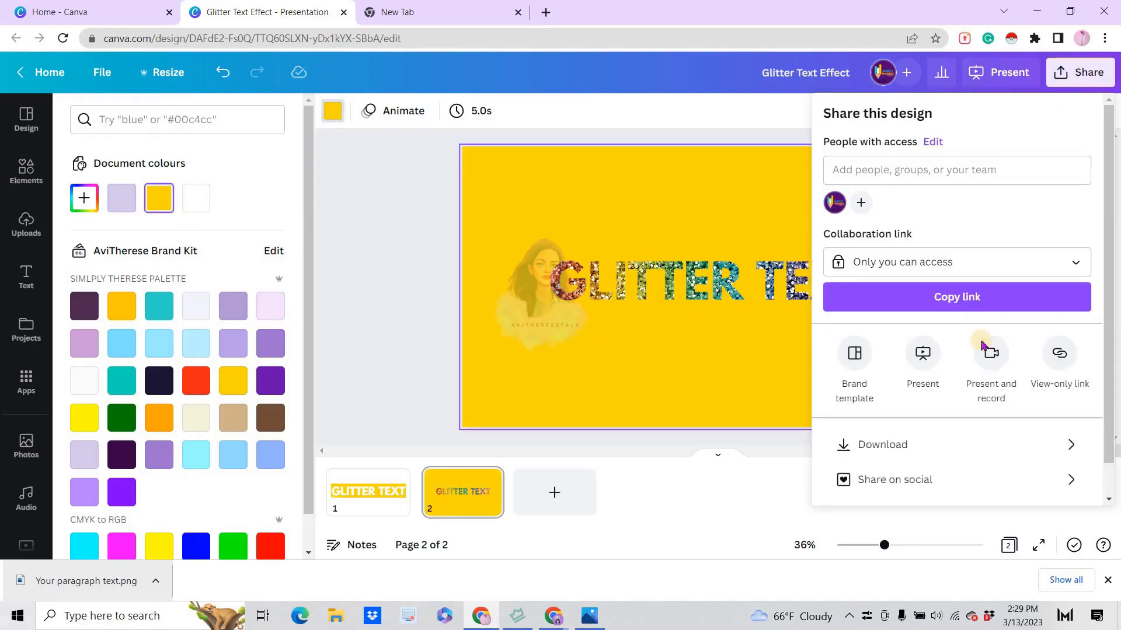
{"action": "left_click", "coordinate": [984, 444]}
{"action": "left_click", "coordinate": [1089, 341]}
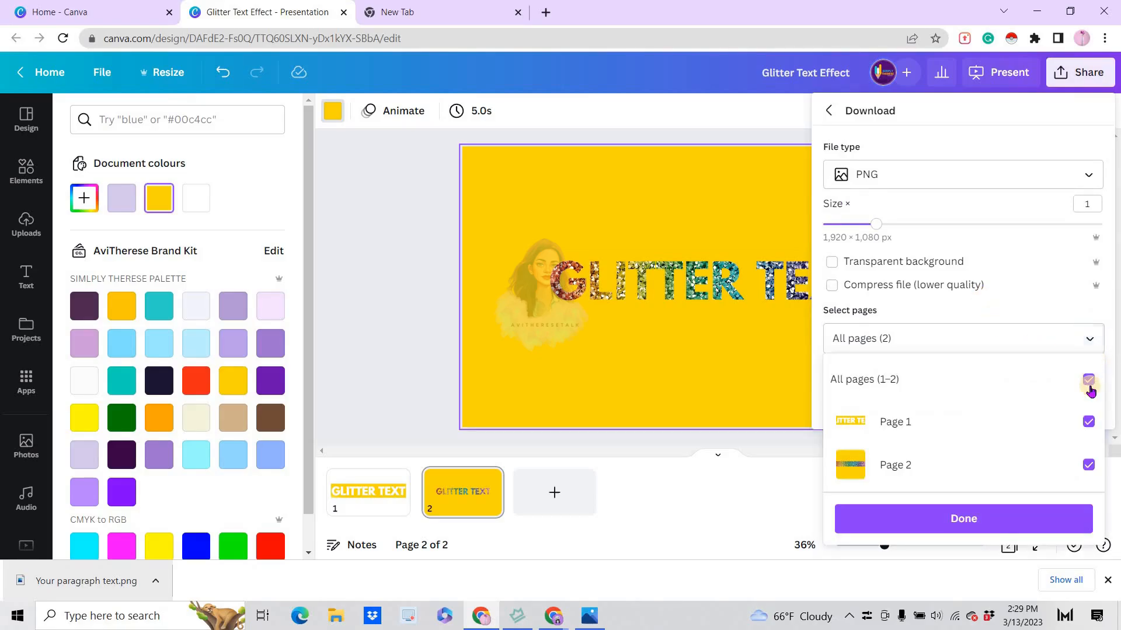
{"action": "left_click", "coordinate": [1088, 379]}
{"action": "left_click", "coordinate": [949, 516]}
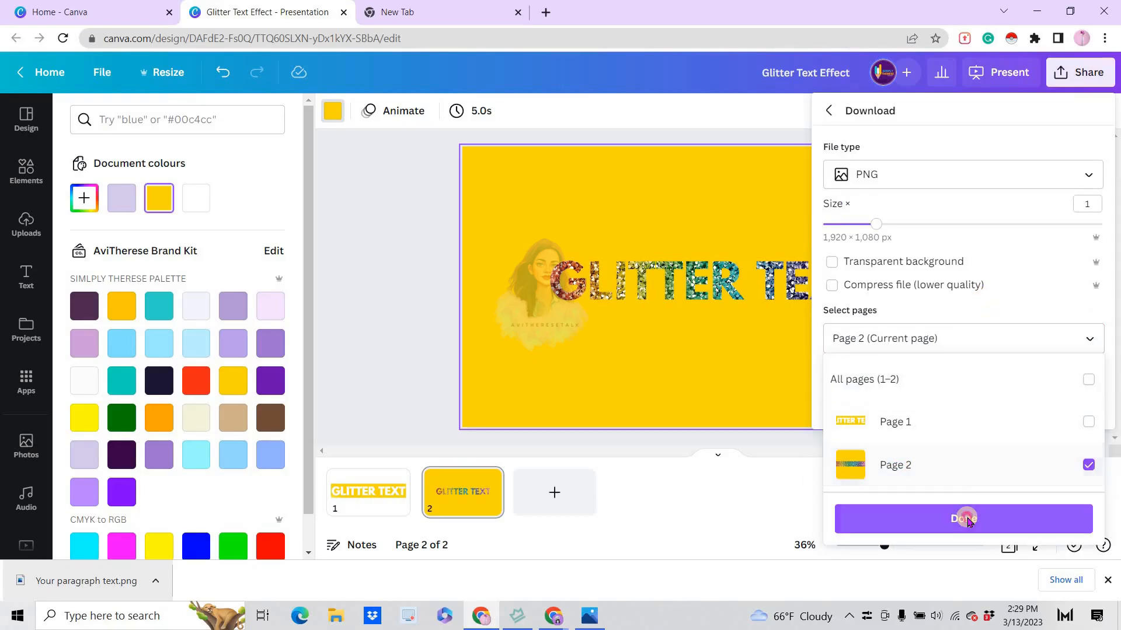
{"action": "left_click", "coordinate": [969, 404]}
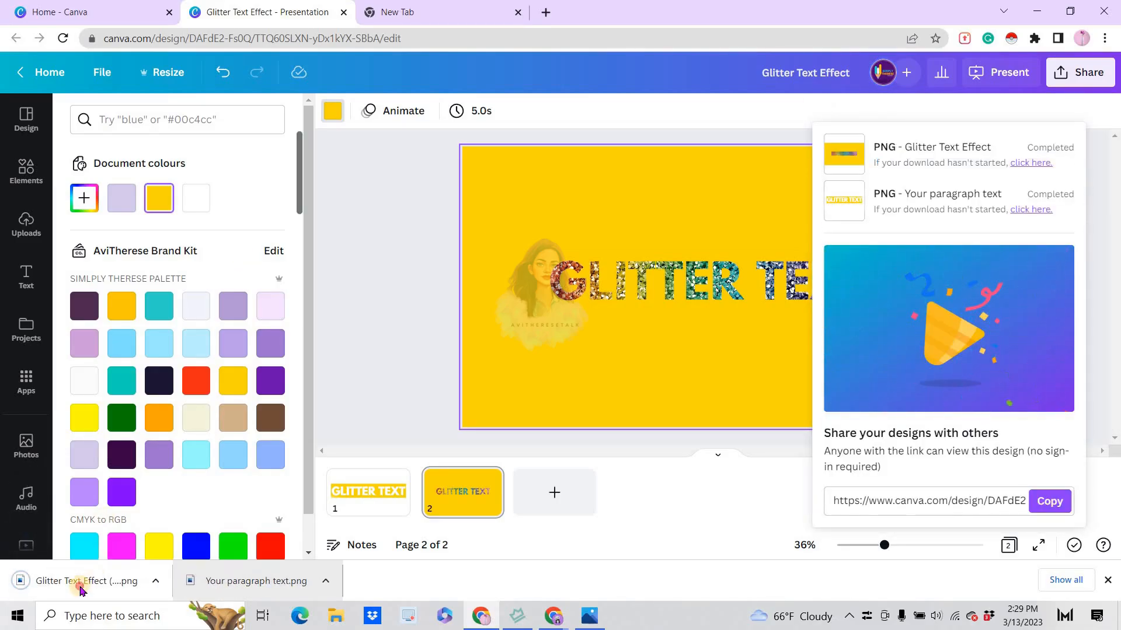
{"action": "left_click_drag", "start_coordinate": [76, 586], "coordinate": [140, 302]}
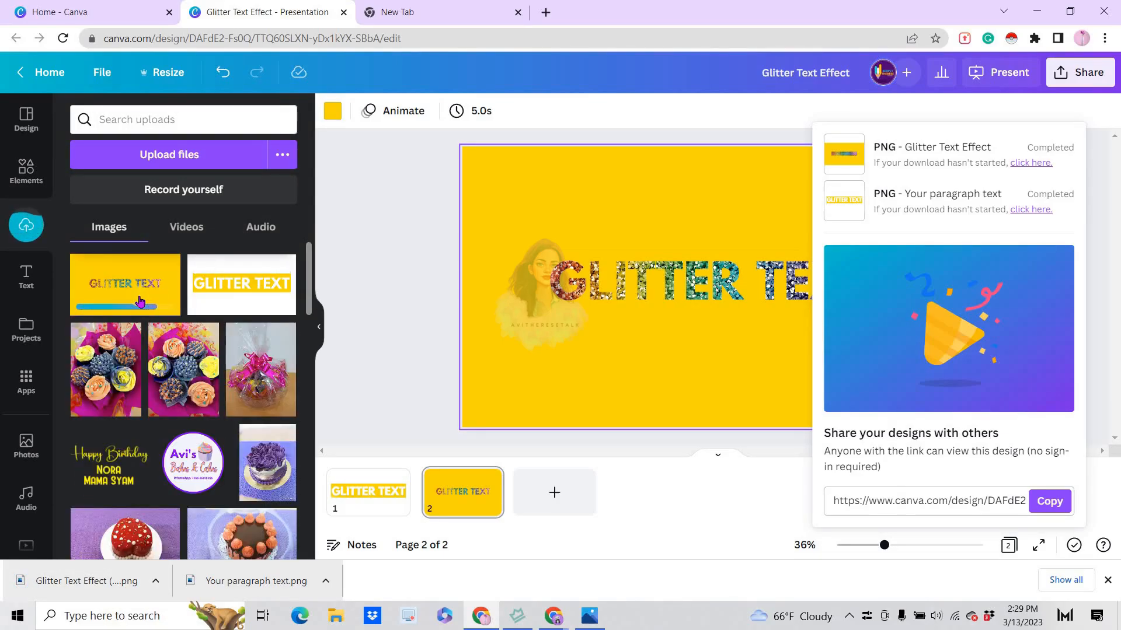
Add a third page and set its background to white
{"action": "left_click", "coordinate": [555, 496]}
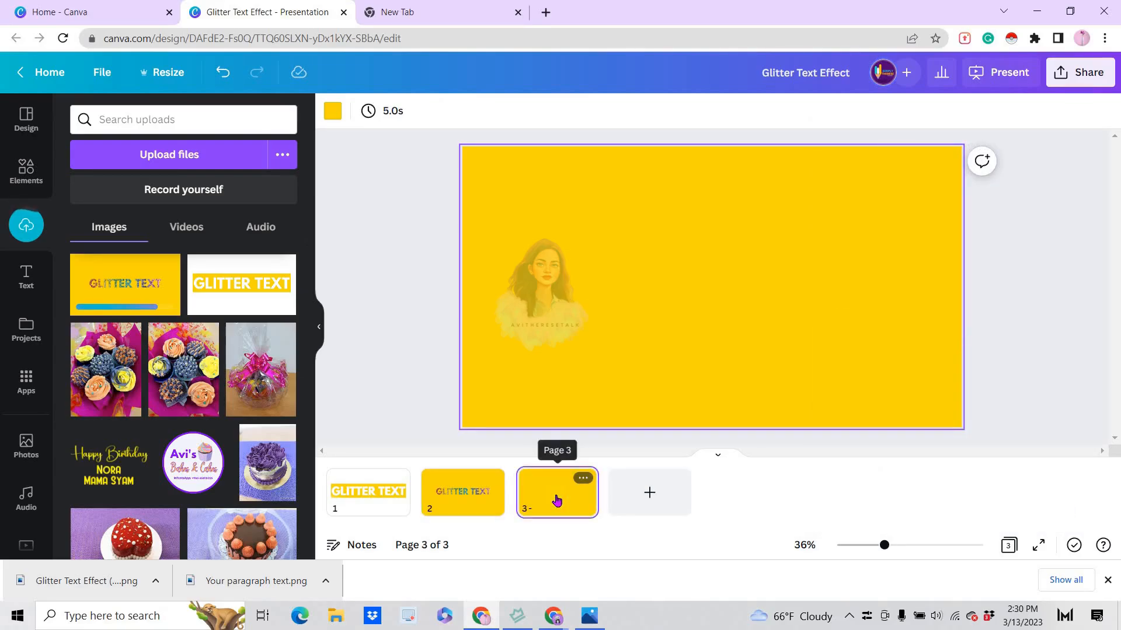
{"action": "left_click", "coordinate": [335, 111]}
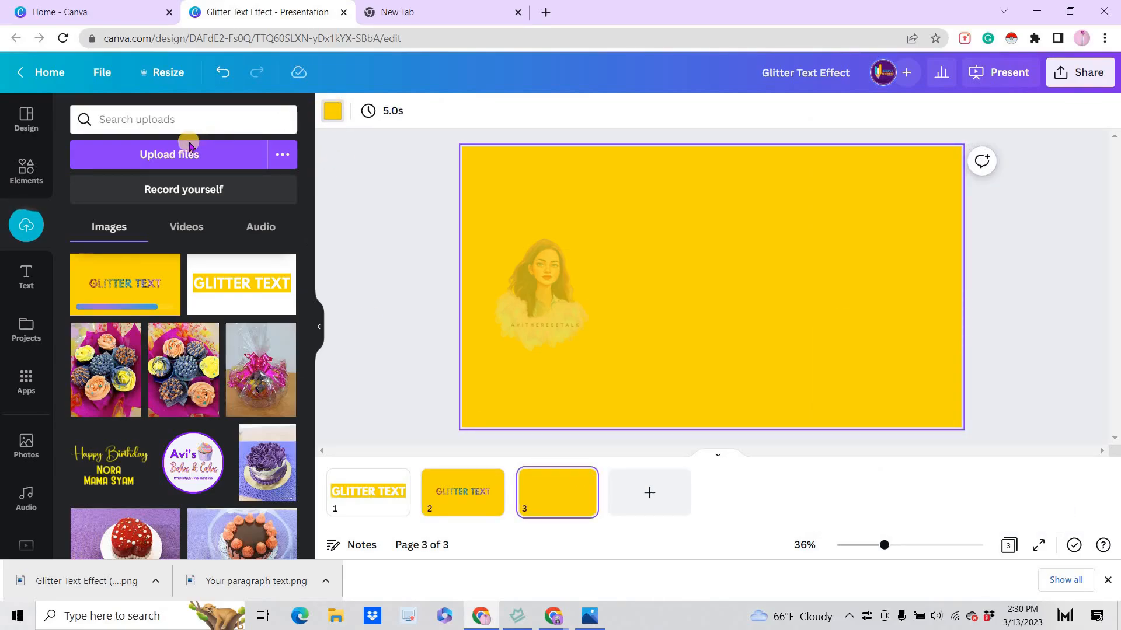
{"action": "left_click", "coordinate": [157, 206]}
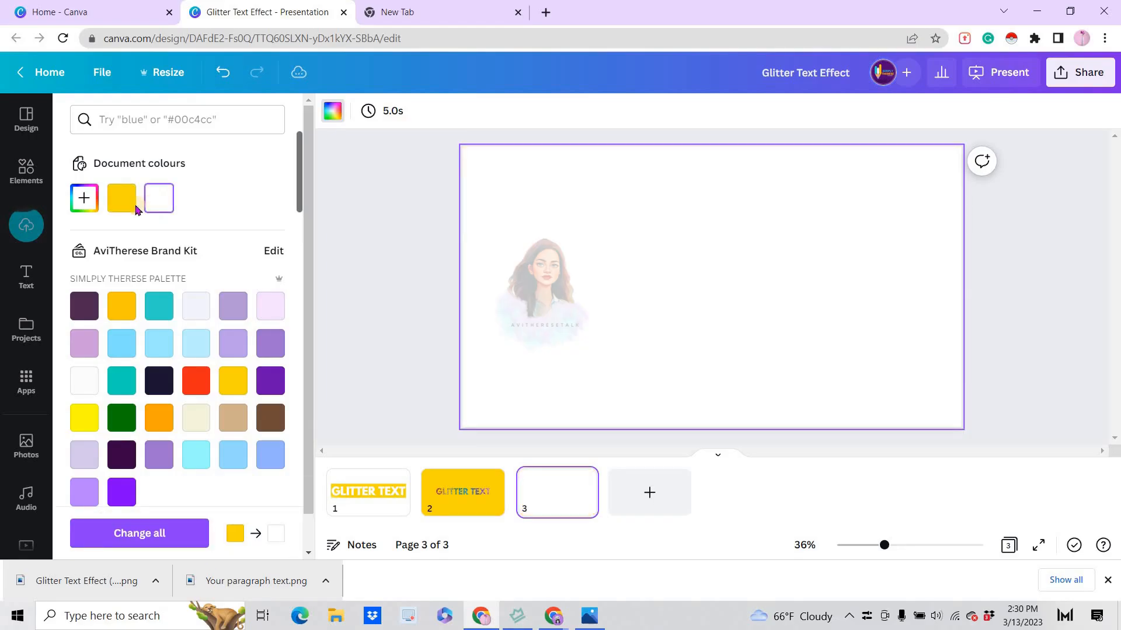
Place the newly uploaded yellow glitter text image on page 3 and dismiss the browser's downloads bar
{"action": "left_click", "coordinate": [26, 225]}
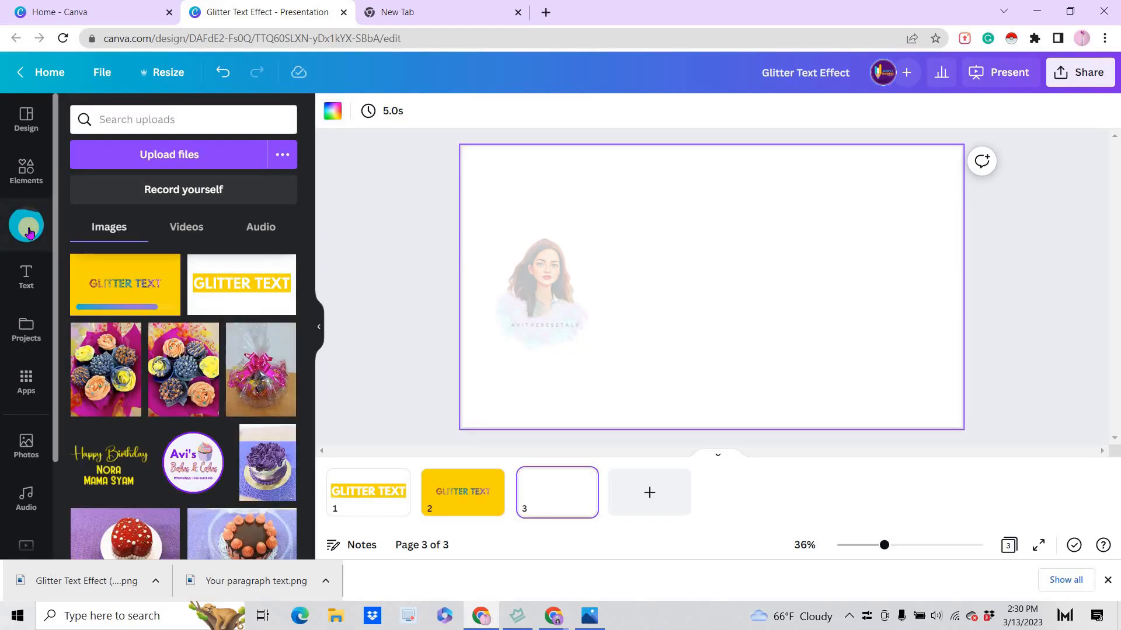
{"action": "left_click", "coordinate": [117, 292]}
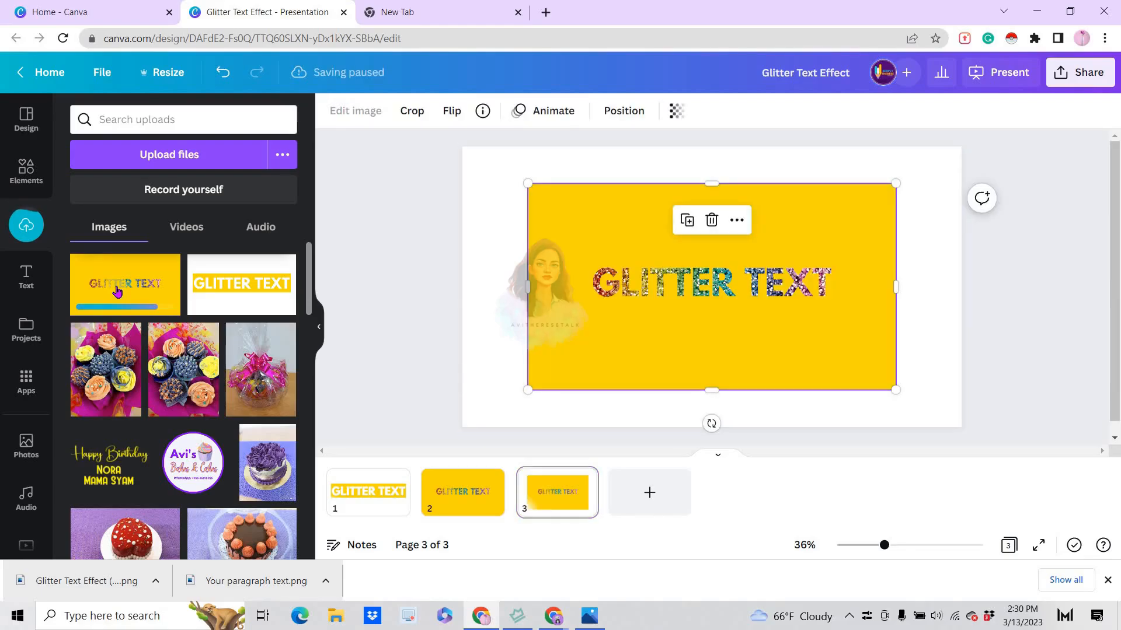
{"action": "left_click", "coordinate": [1107, 580]}
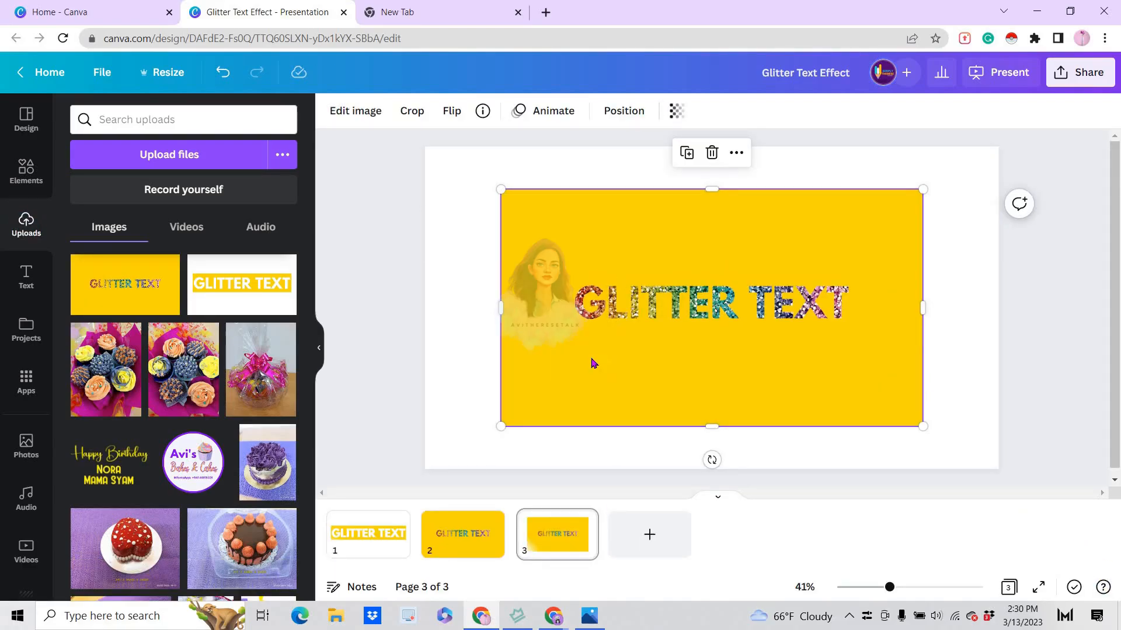
Remove the yellow background of the page 3 image with Background Remover and erase leftover yellow inside the E at brush size 5
{"action": "left_click", "coordinate": [347, 116]}
{"action": "left_click", "coordinate": [179, 341]}
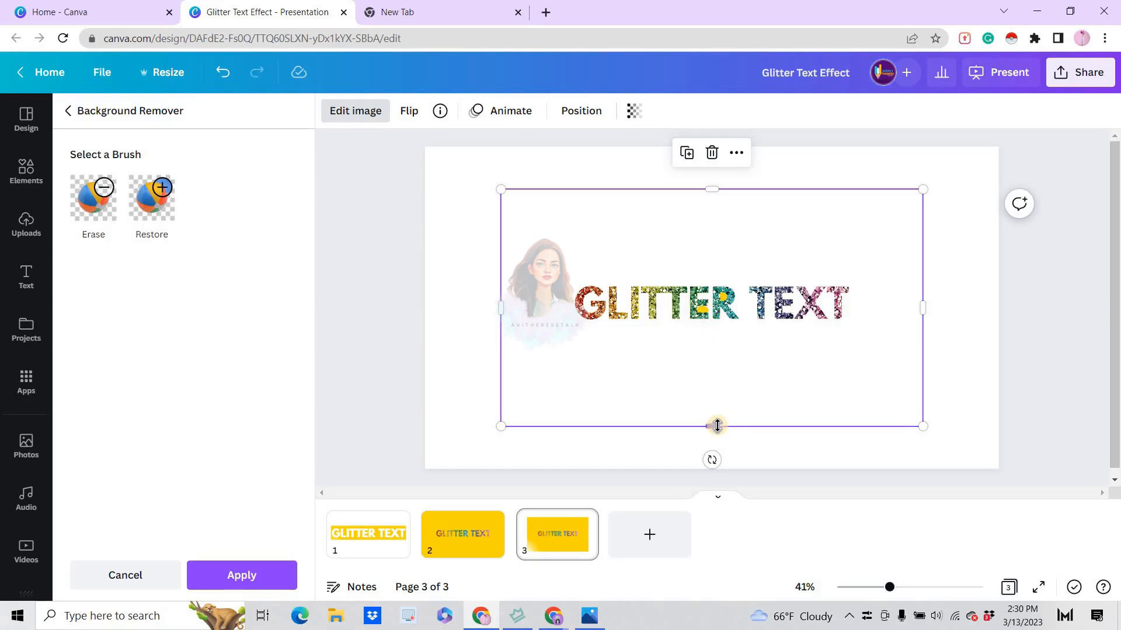
{"action": "left_click", "coordinate": [919, 589]}
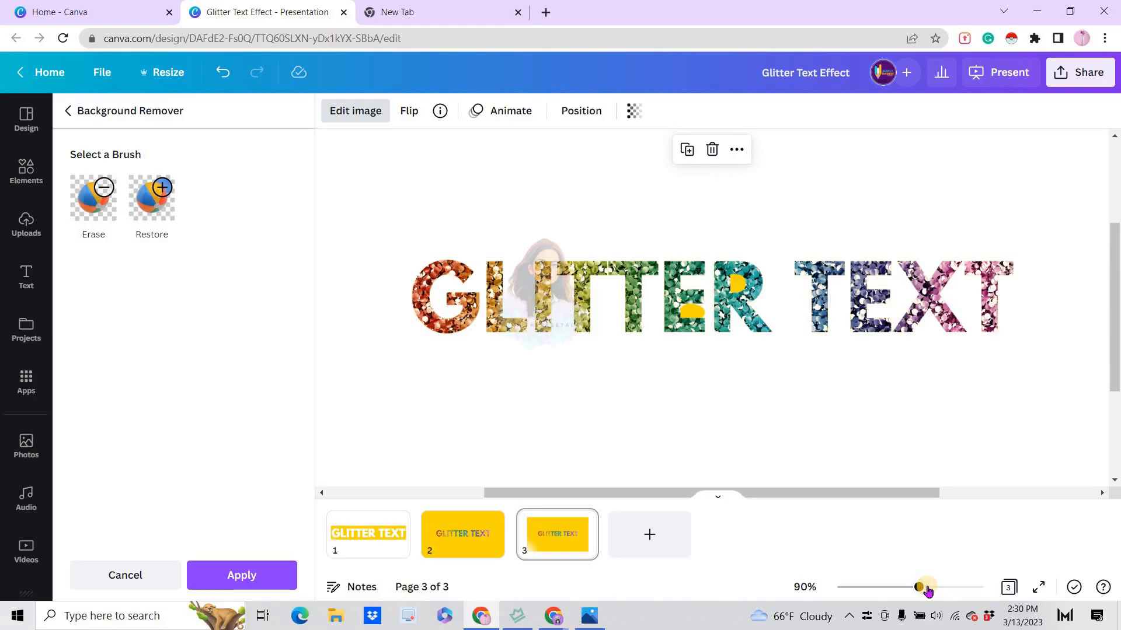
{"action": "left_click", "coordinate": [928, 592]}
{"action": "left_click", "coordinate": [92, 211]}
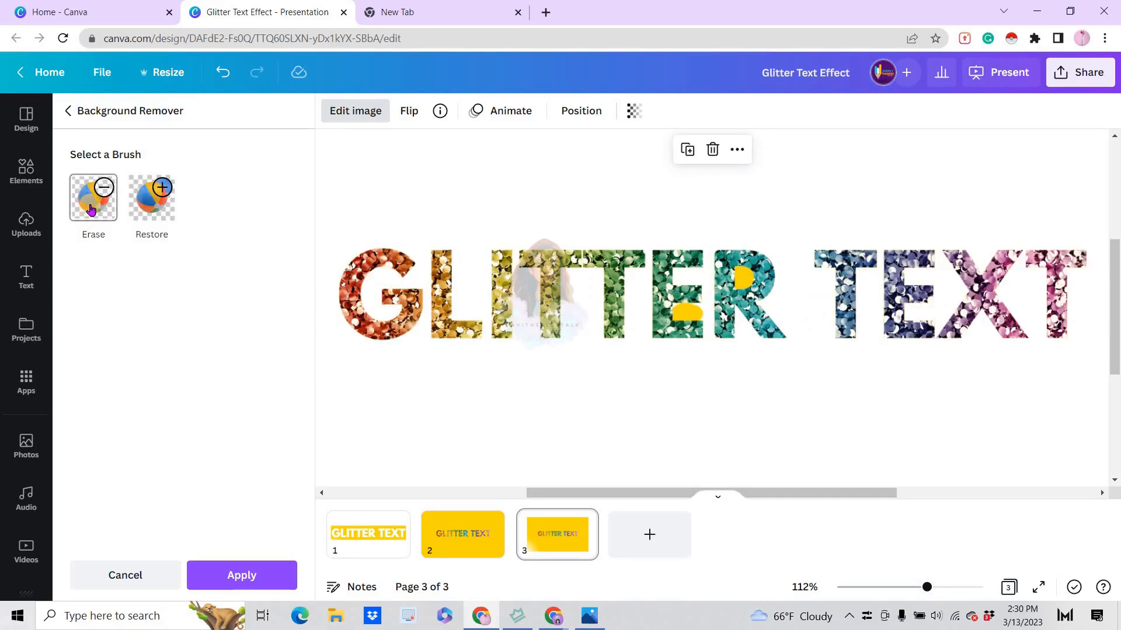
{"action": "left_click_drag", "start_coordinate": [119, 283], "coordinate": [77, 286]}
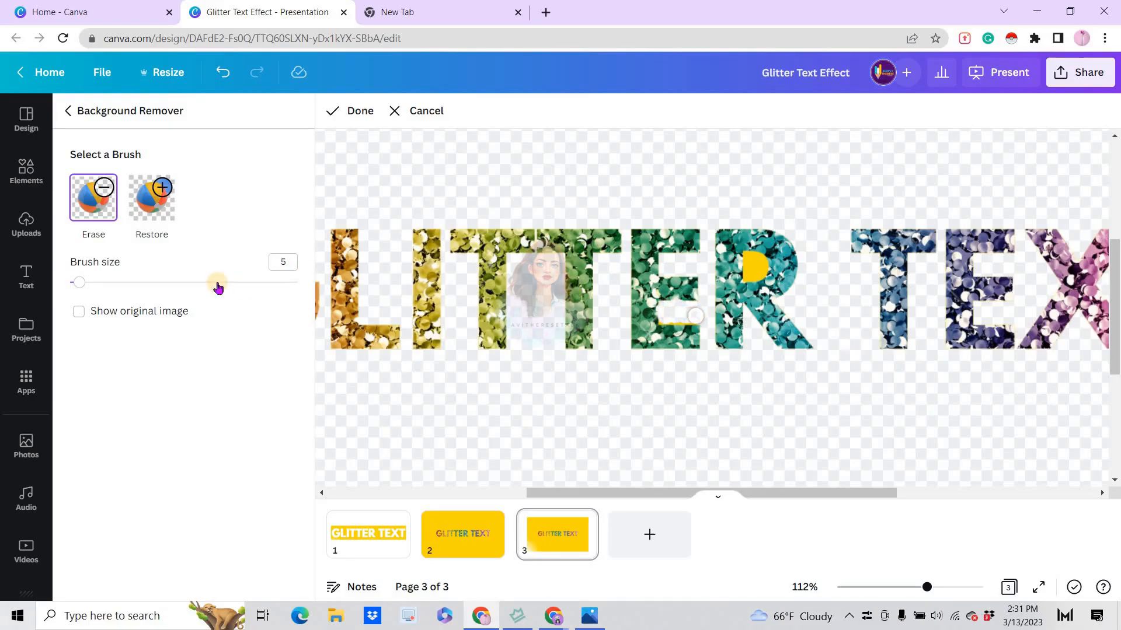
Erase the remaining yellow inside the E and R using brush sizes 3 and 1, and apply the background removal
{"action": "left_click", "coordinate": [76, 284]}
{"action": "left_click_drag", "start_coordinate": [76, 284], "coordinate": [75, 284]}
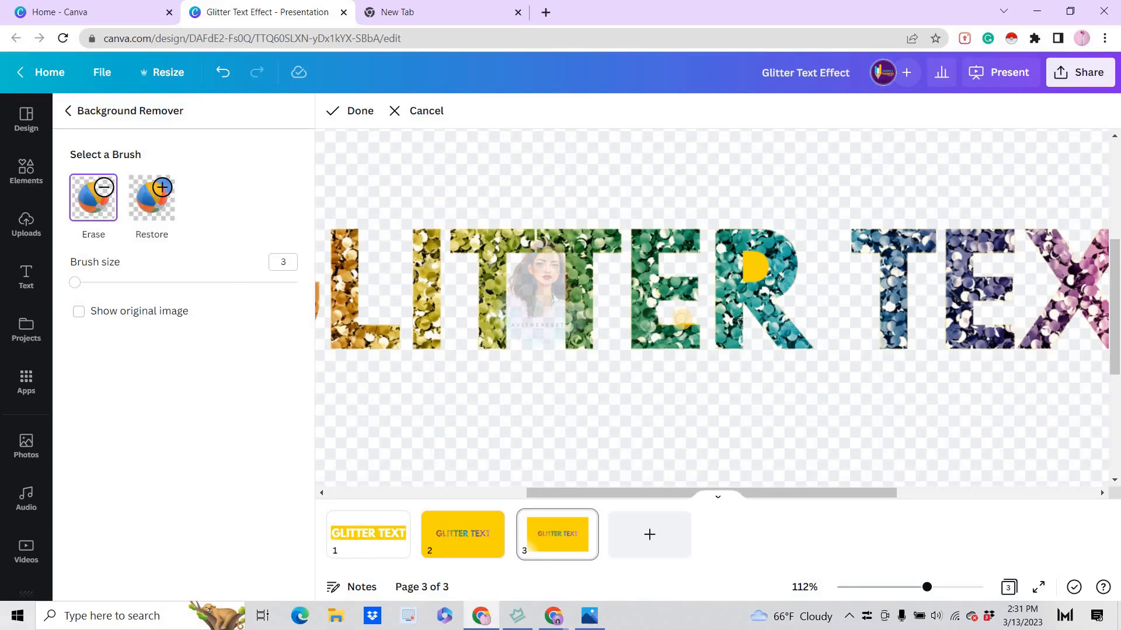
{"action": "mouse_move", "coordinate": [682, 320]}
{"action": "left_mouse_down"}
{"action": "mouse_move", "coordinate": [692, 320]}
{"action": "mouse_move", "coordinate": [663, 320]}
{"action": "left_mouse_up"}
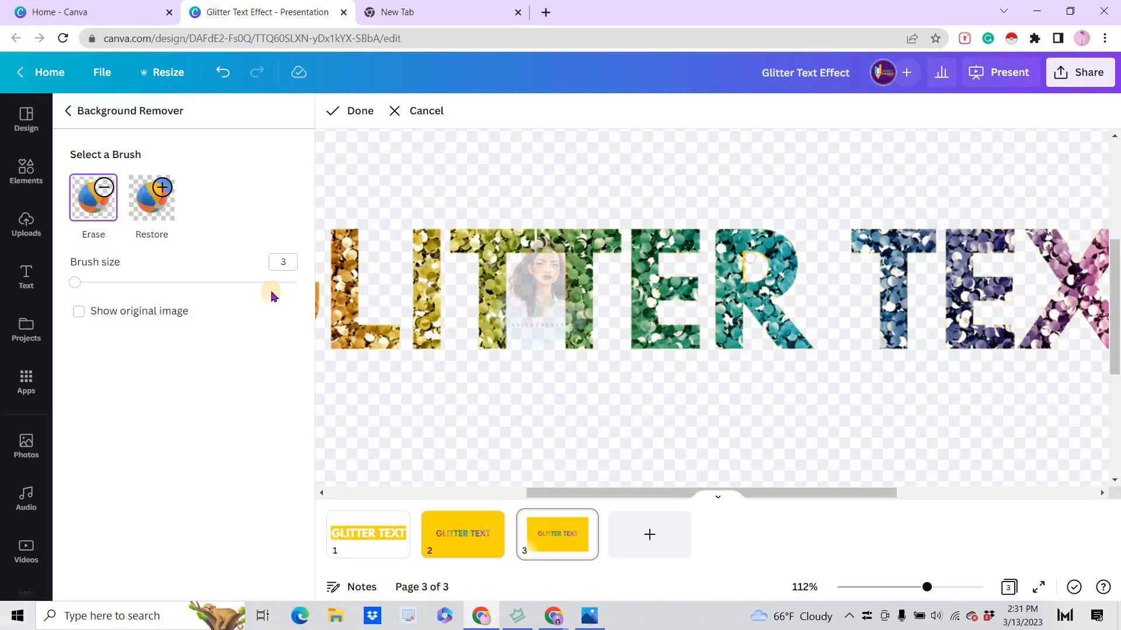
{"action": "left_click_drag", "start_coordinate": [76, 283], "coordinate": [42, 285]}
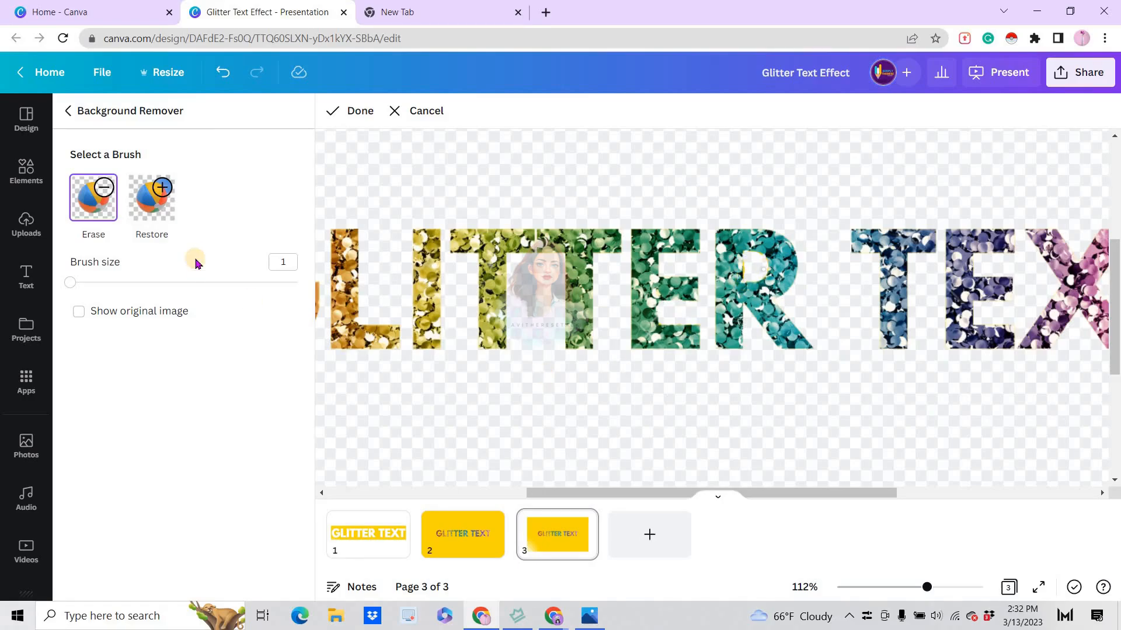
{"action": "left_click", "coordinate": [356, 114]}
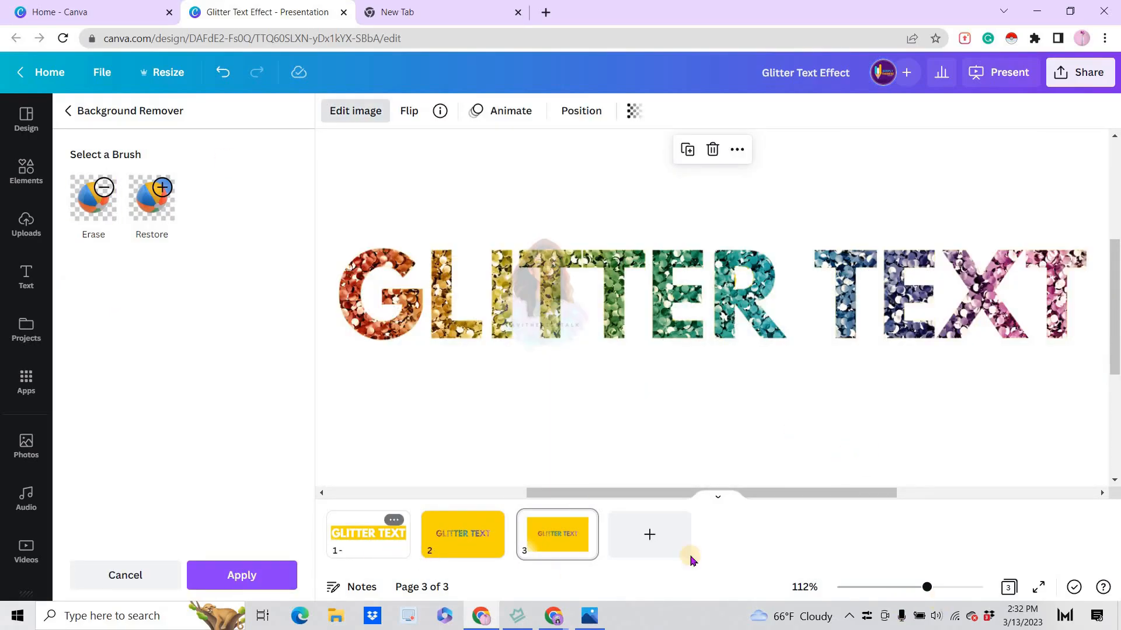
{"action": "left_click", "coordinate": [238, 579]}
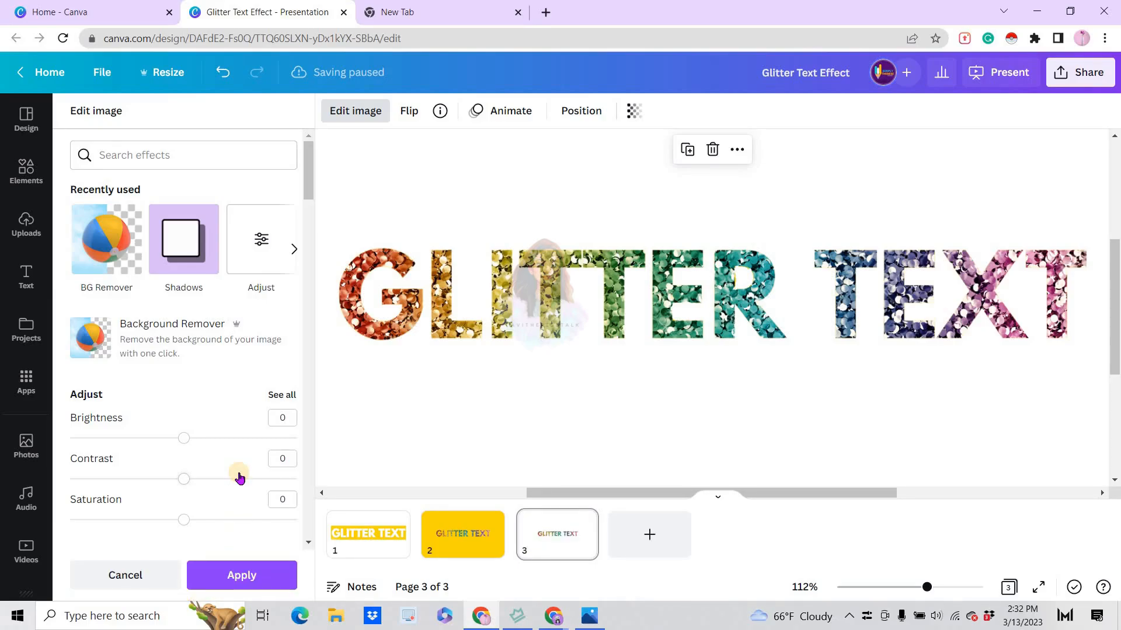
Crop the empty margins of the image on all sides so that its frame fits closely around the glitter text
{"action": "left_click", "coordinate": [897, 588]}
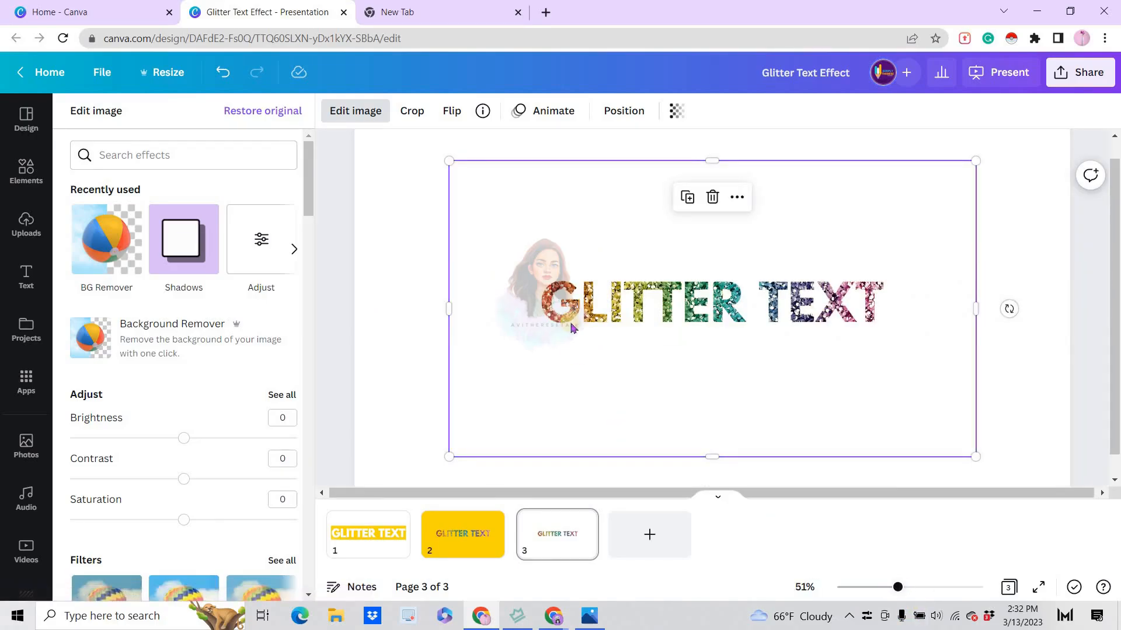
{"action": "left_click_drag", "start_coordinate": [711, 457], "coordinate": [707, 269]}
{"action": "left_click_drag", "start_coordinate": [455, 316], "coordinate": [533, 318]}
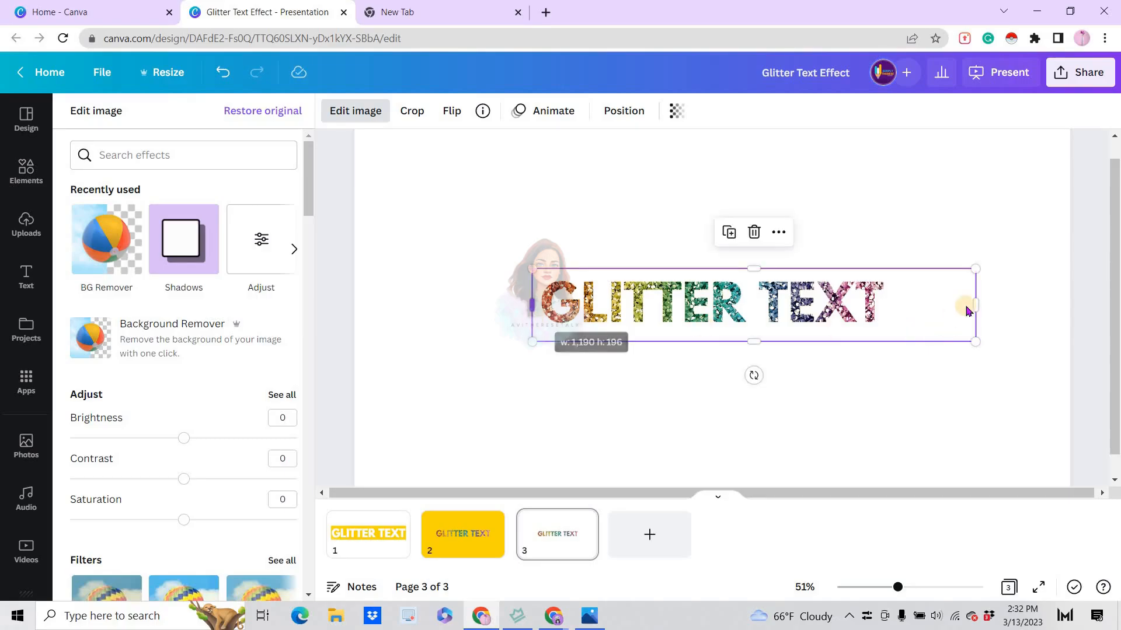
{"action": "left_click_drag", "start_coordinate": [975, 305], "coordinate": [893, 312]}
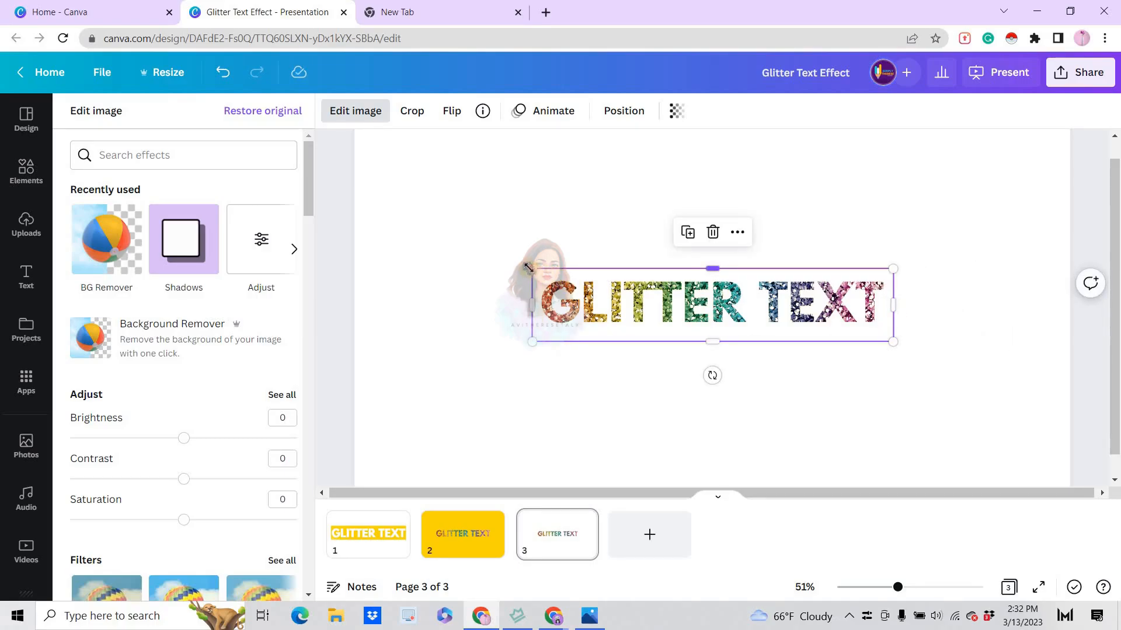
Enlarge the cropped glitter text to nearly the full page width and place it near the centre of page 3
{"action": "left_click_drag", "start_coordinate": [531, 269], "coordinate": [450, 224]}
{"action": "left_click_drag", "start_coordinate": [894, 341], "coordinate": [980, 481]}
{"action": "left_click", "coordinate": [881, 587]}
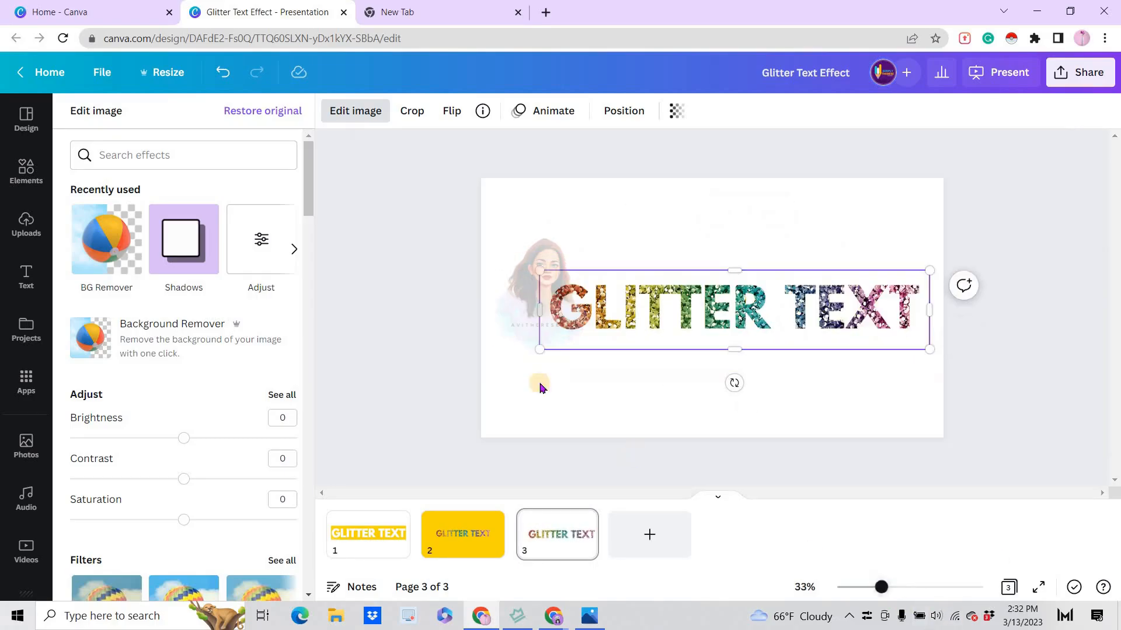
{"action": "left_click", "coordinate": [625, 337]}
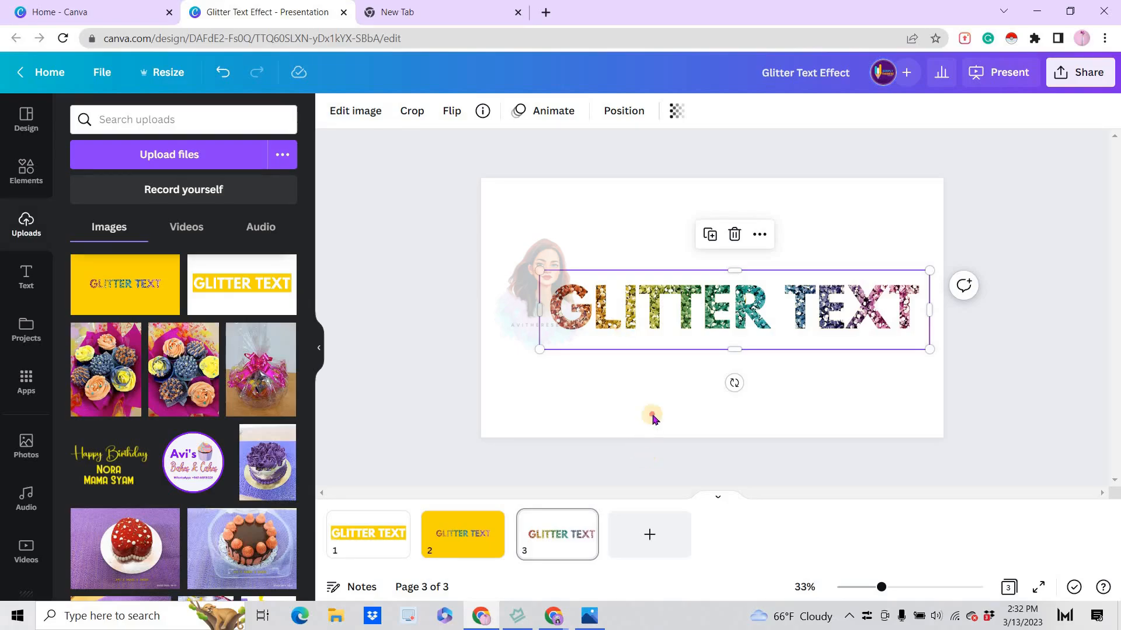
{"action": "left_click", "coordinate": [670, 357]}
{"action": "left_click_drag", "start_coordinate": [681, 311], "coordinate": [663, 294]}
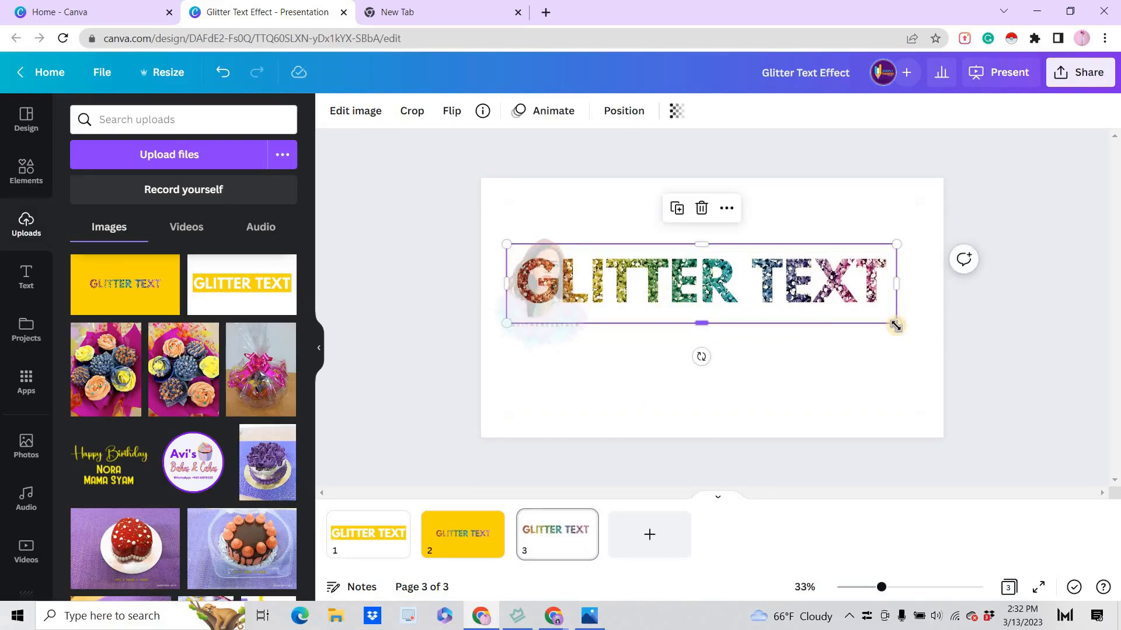
{"action": "left_click_drag", "start_coordinate": [902, 330], "coordinate": [917, 327]}
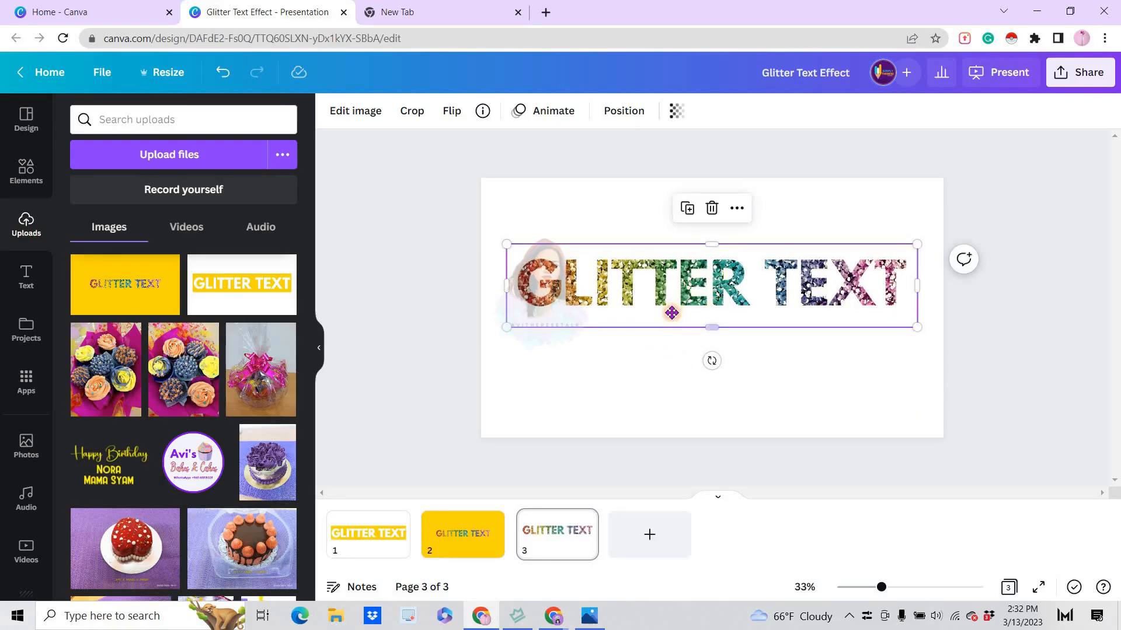
{"action": "left_click_drag", "start_coordinate": [670, 317], "coordinate": [670, 327]}
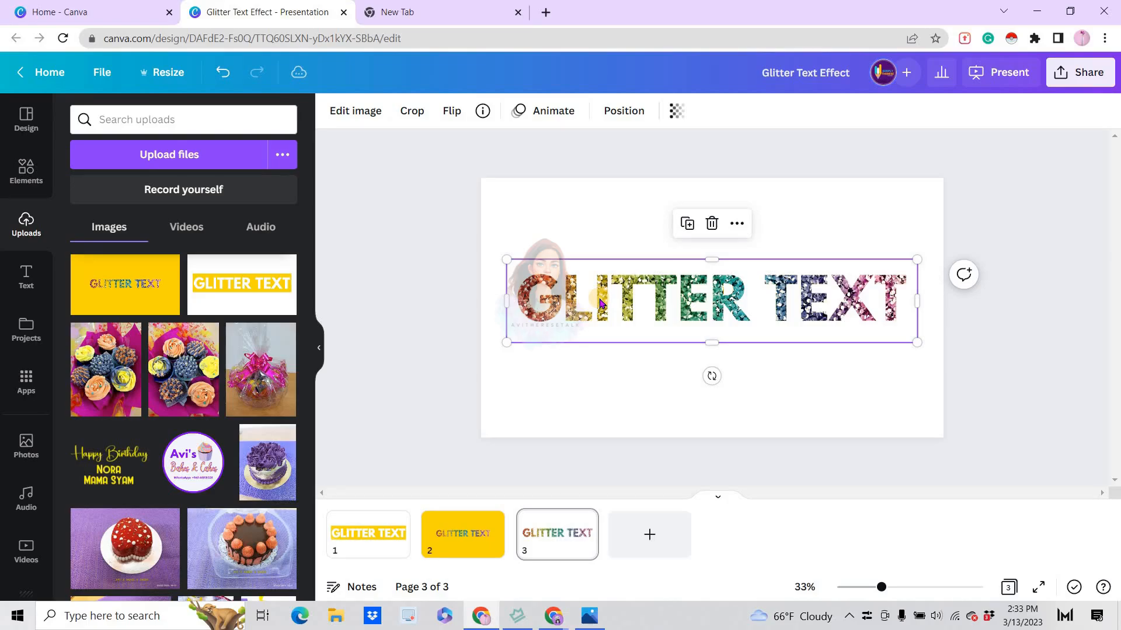
Adjust the glitter text image to contrast 100 and saturation 48, keeping brightness at 0
{"action": "left_click", "coordinate": [347, 115]}
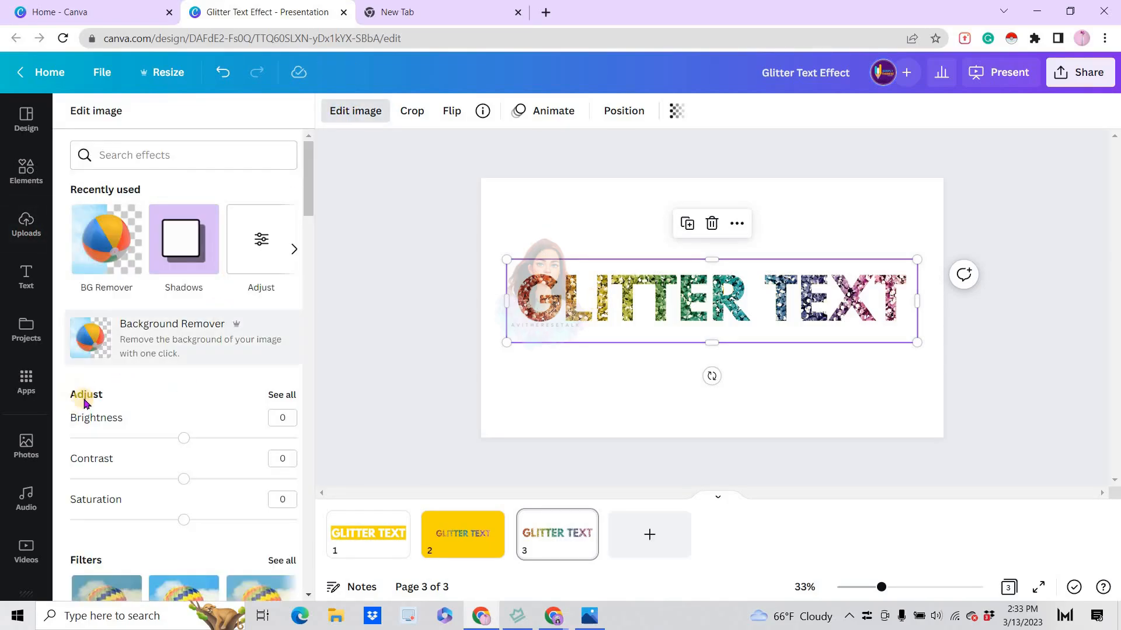
{"action": "left_click", "coordinate": [281, 396]}
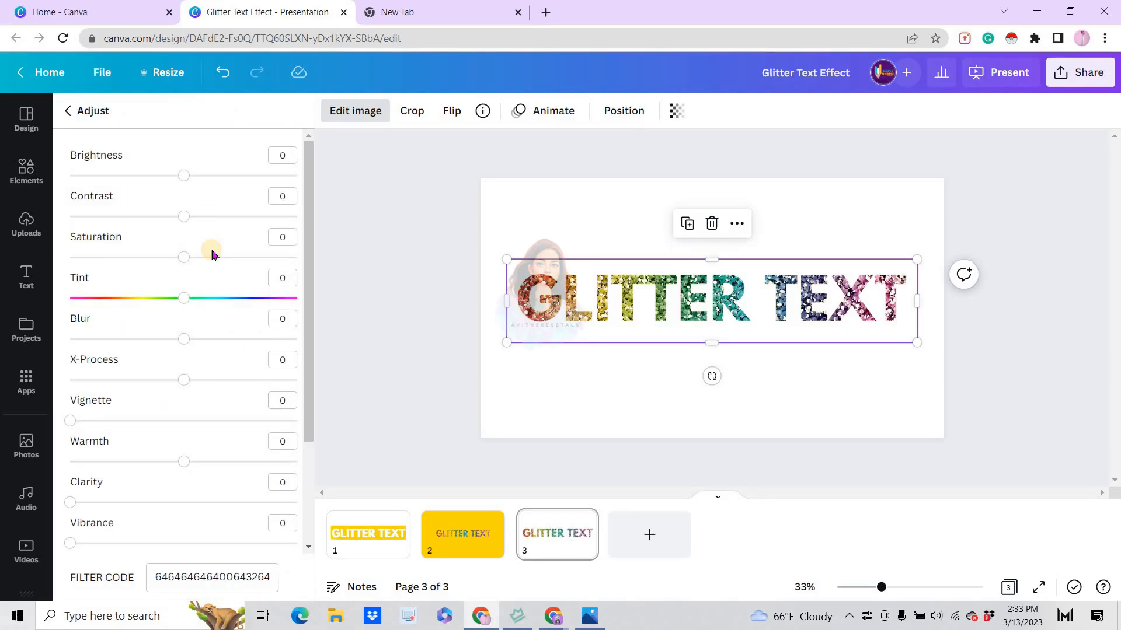
{"action": "left_click_drag", "start_coordinate": [182, 218], "coordinate": [296, 216]}
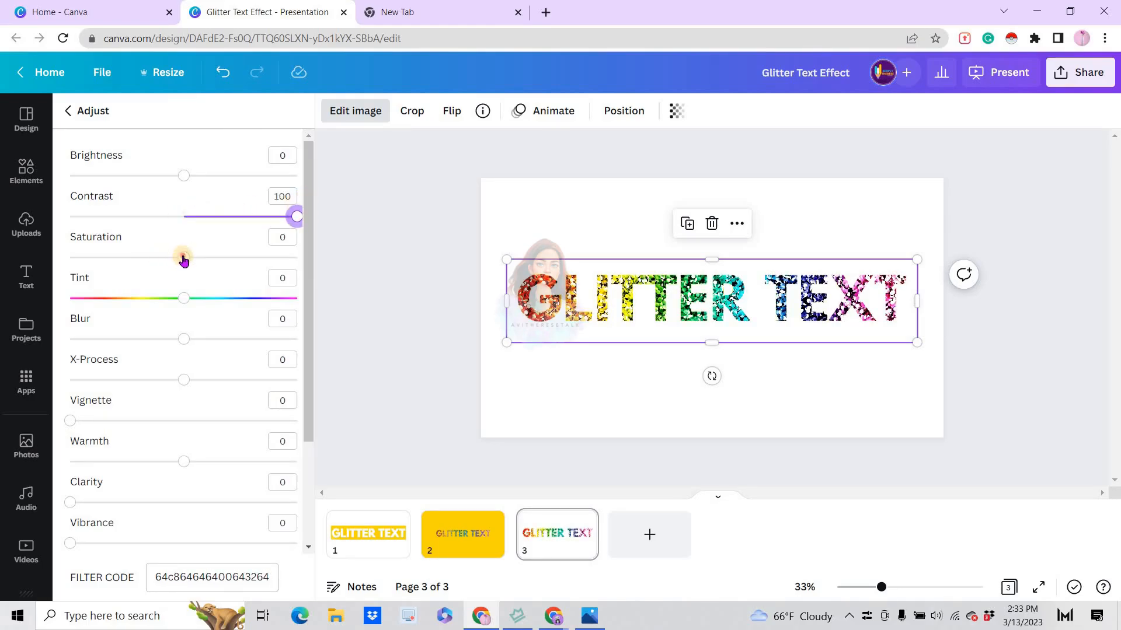
{"action": "left_click_drag", "start_coordinate": [183, 256], "coordinate": [238, 257]}
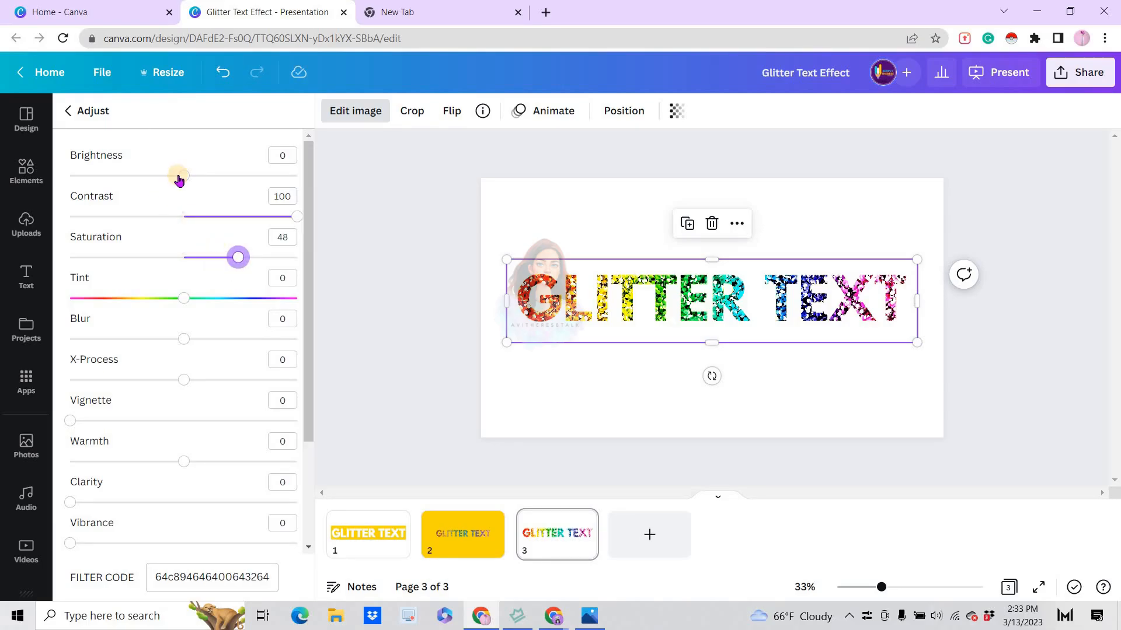
{"action": "left_click", "coordinate": [184, 175]}
{"action": "left_click_drag", "start_coordinate": [236, 176], "coordinate": [183, 177]}
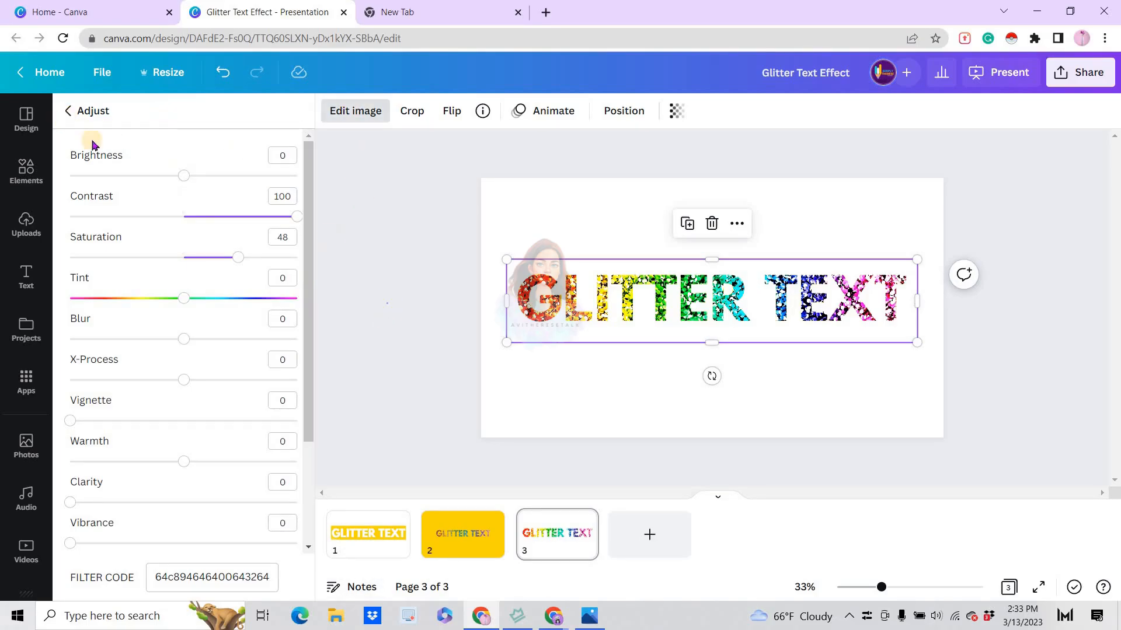
Try the Curved shadow on the glitter text, apply the Drop shadow instead, deselect the image and collapse the side panel
{"action": "left_click", "coordinate": [350, 113]}
{"action": "left_click", "coordinate": [365, 116]}
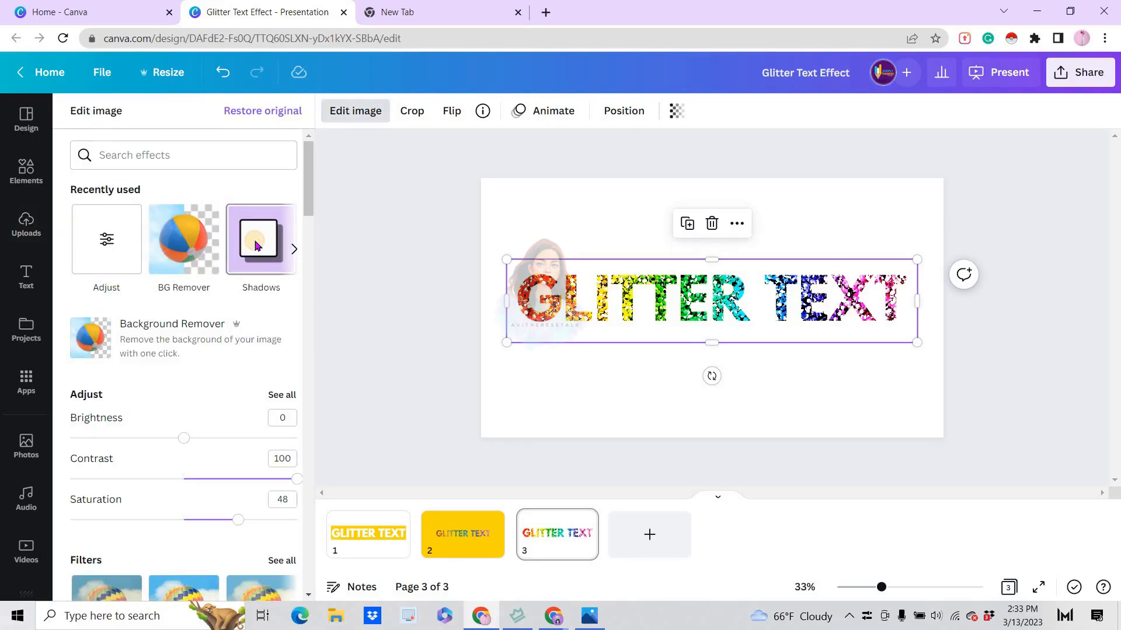
{"action": "left_click", "coordinate": [257, 245]}
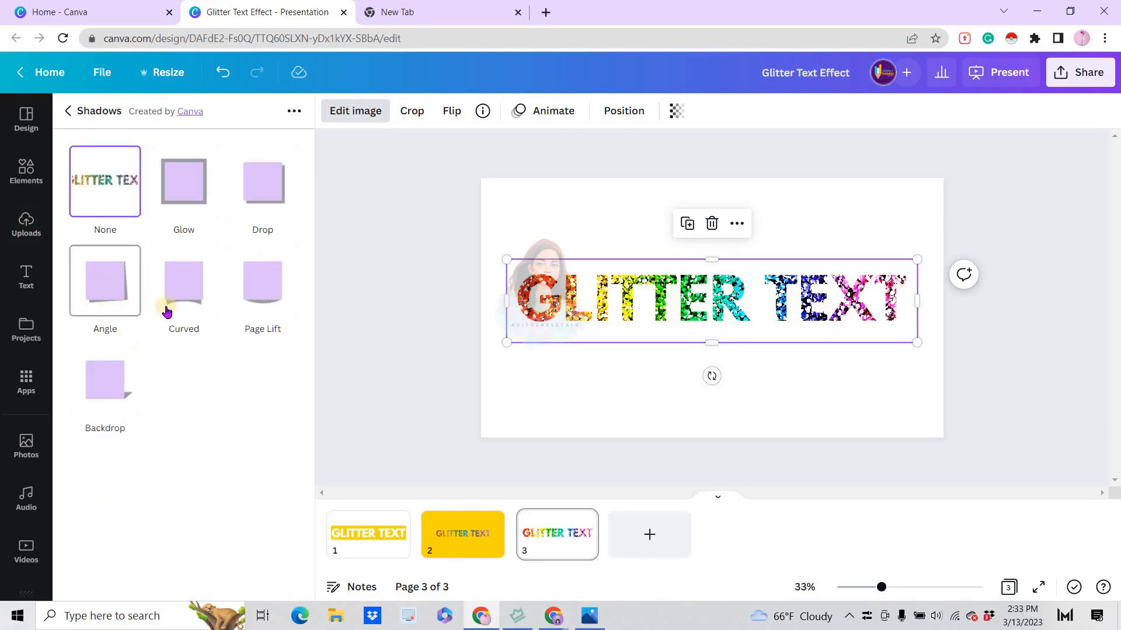
{"action": "left_click", "coordinate": [178, 285]}
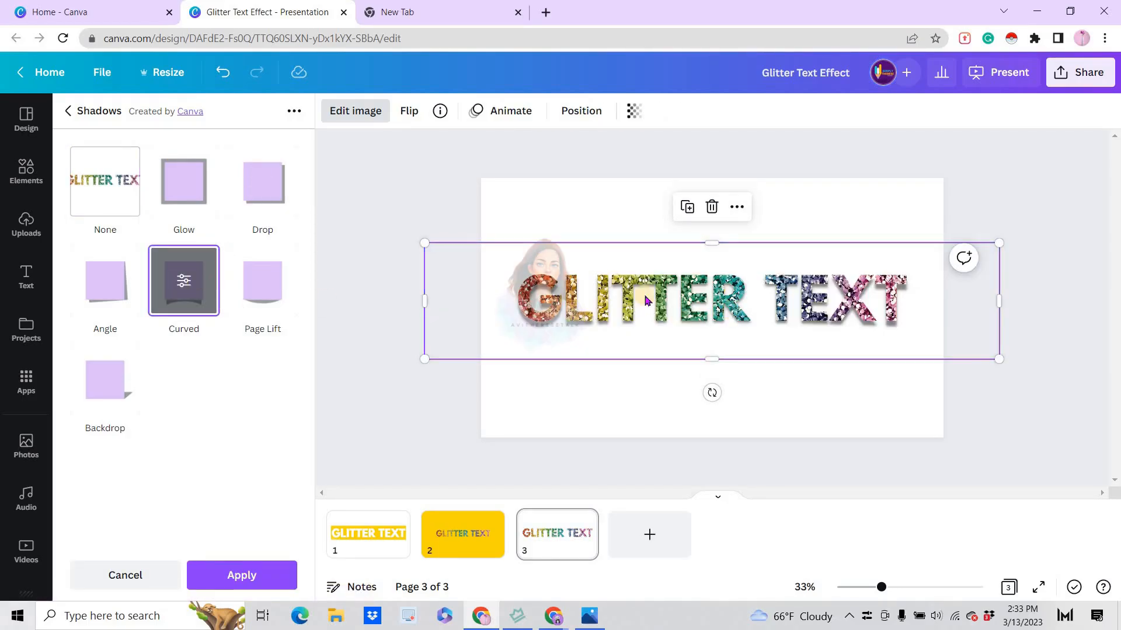
{"action": "left_click", "coordinate": [264, 188]}
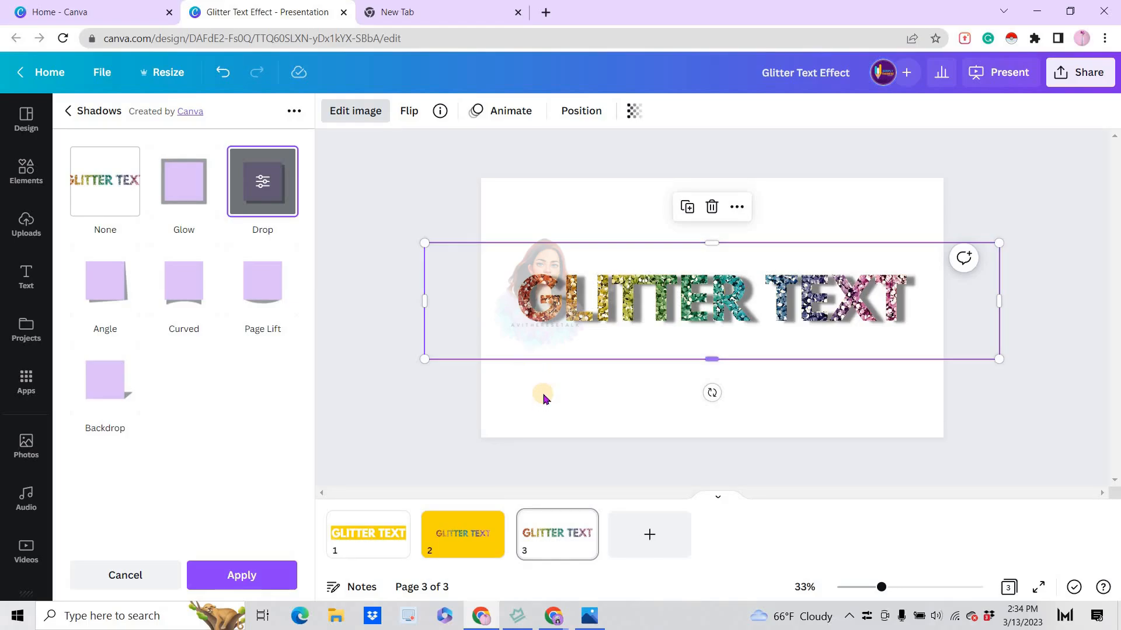
{"action": "key", "text": "Escape"}
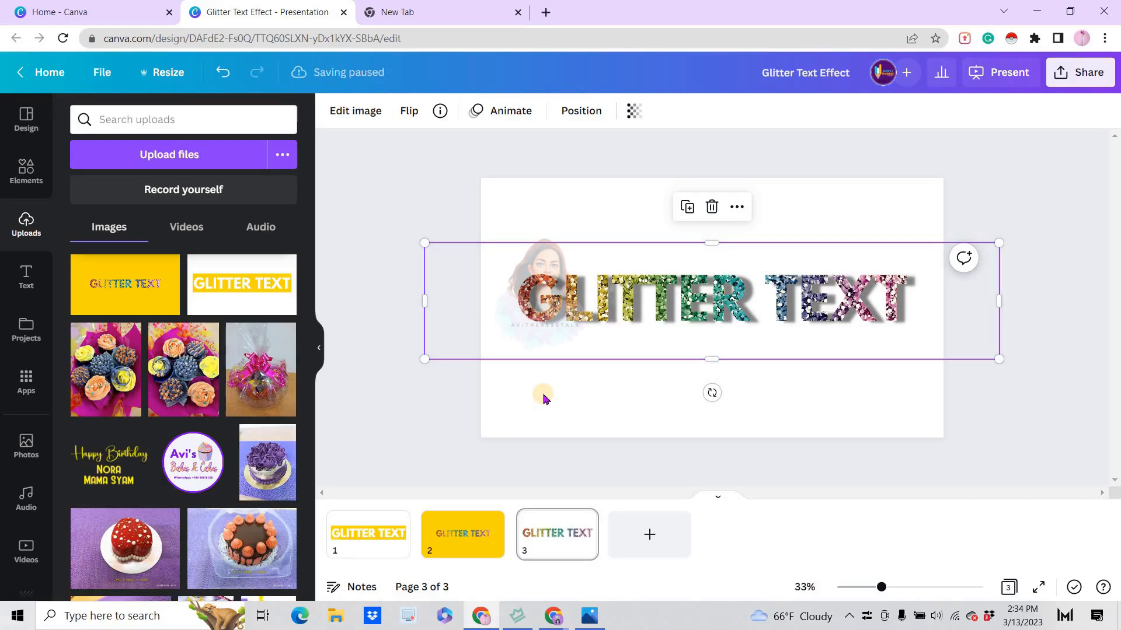
{"action": "left_click", "coordinate": [543, 399]}
{"action": "left_click", "coordinate": [319, 348]}
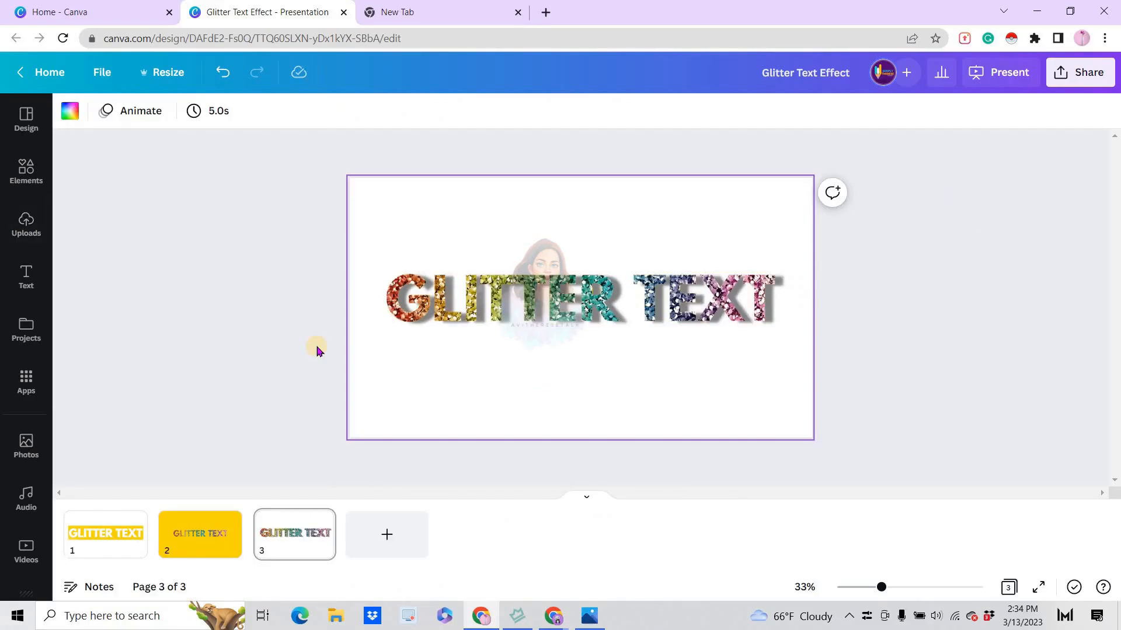